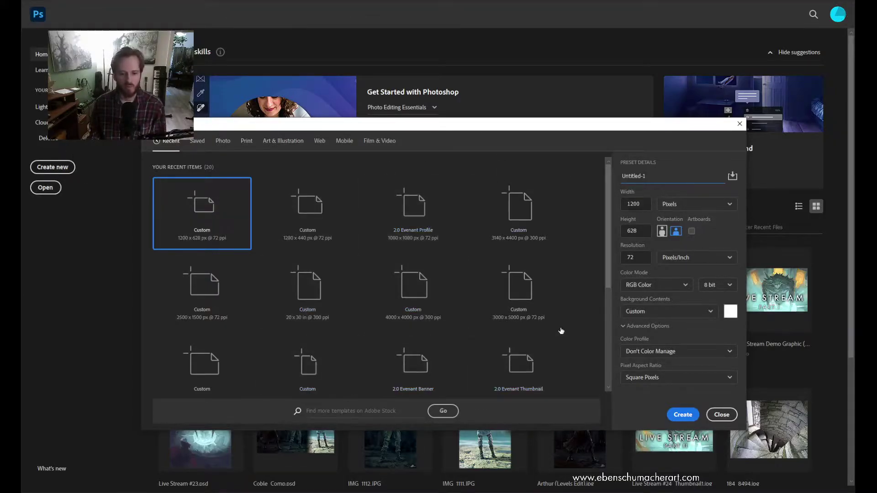
key(Tab)
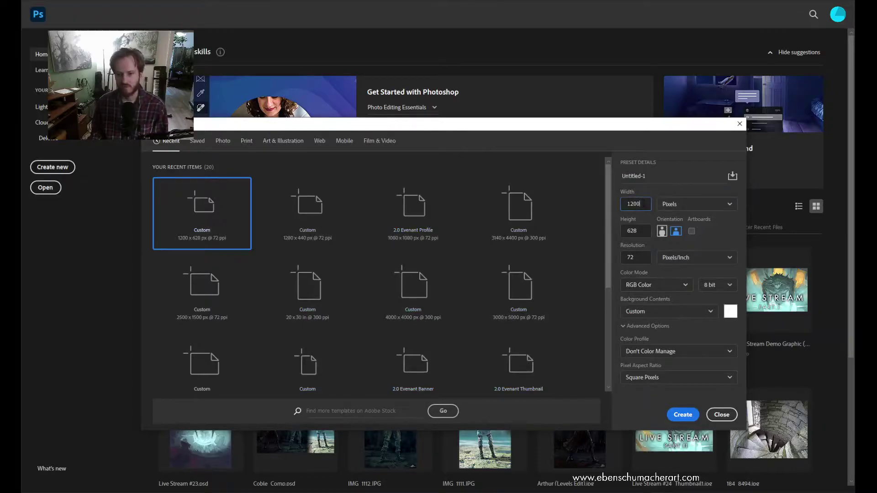
drag(648, 127, 642, 116)
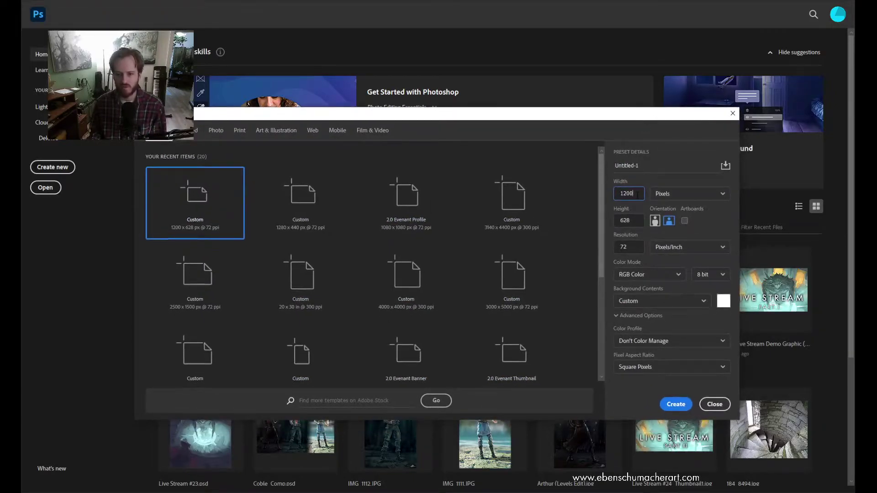
key(Tab)
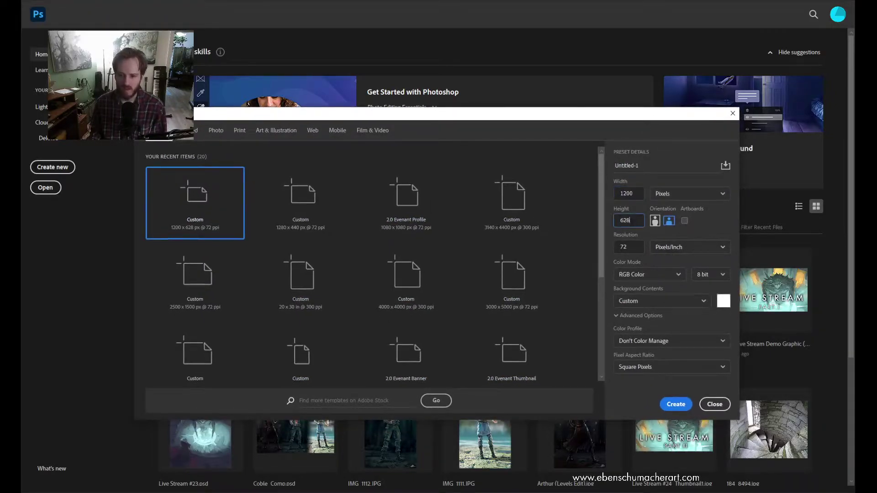
key(shift+Tab)
click(630, 193)
double_click(635, 197)
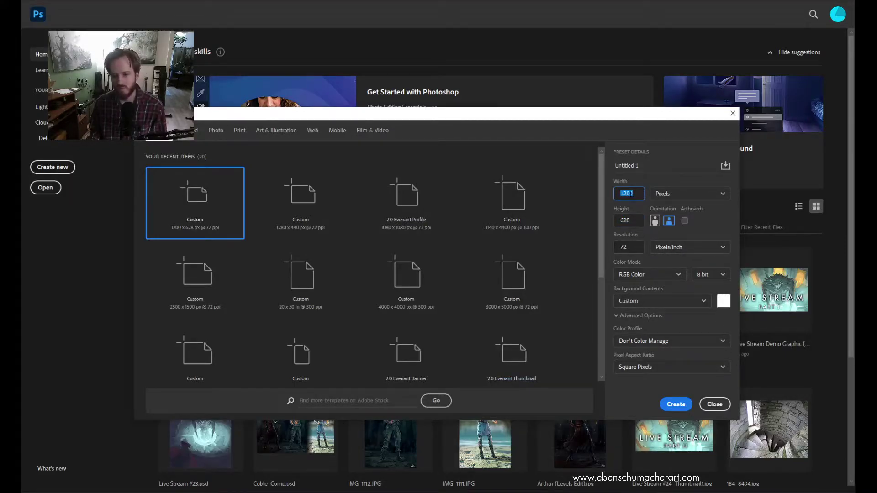
click(674, 199)
click(673, 197)
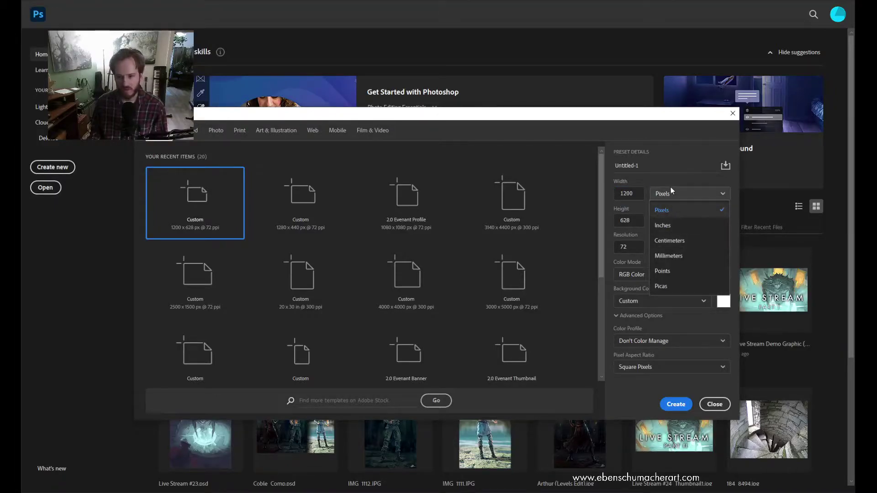
click(671, 189)
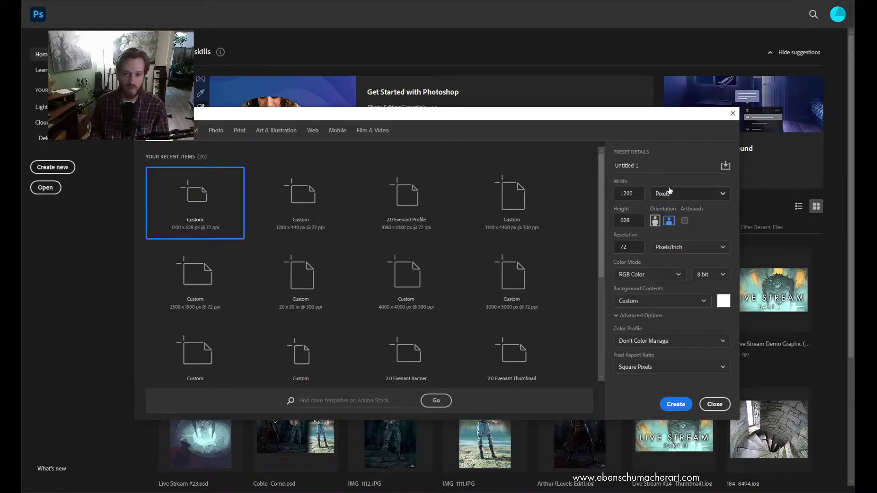
Switch the new document's units to inches and set its size to 24 wide by 18 high
click(667, 199)
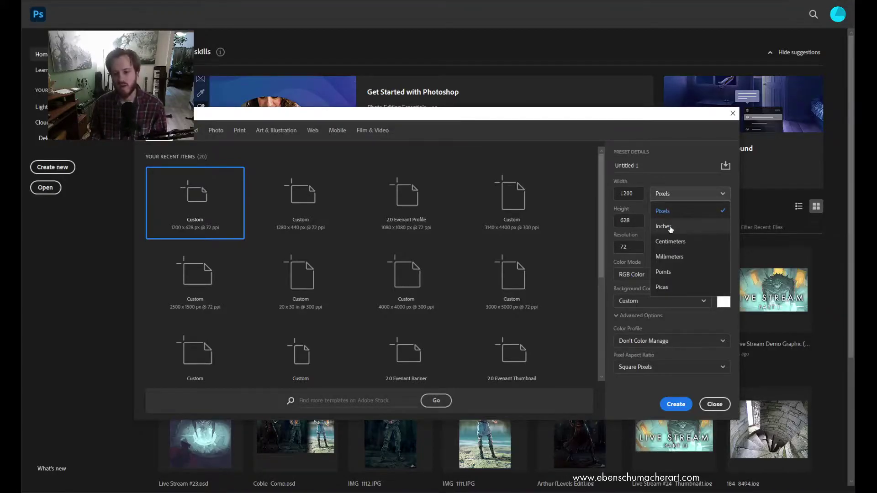
click(669, 227)
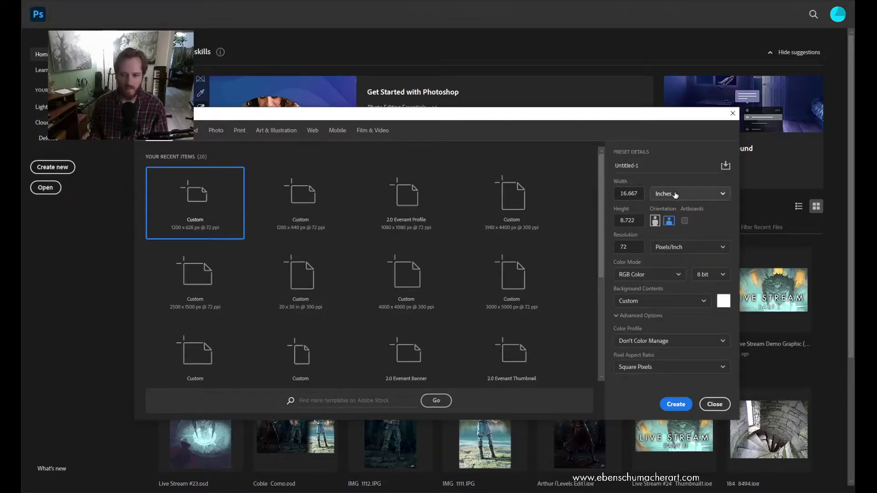
click(630, 194)
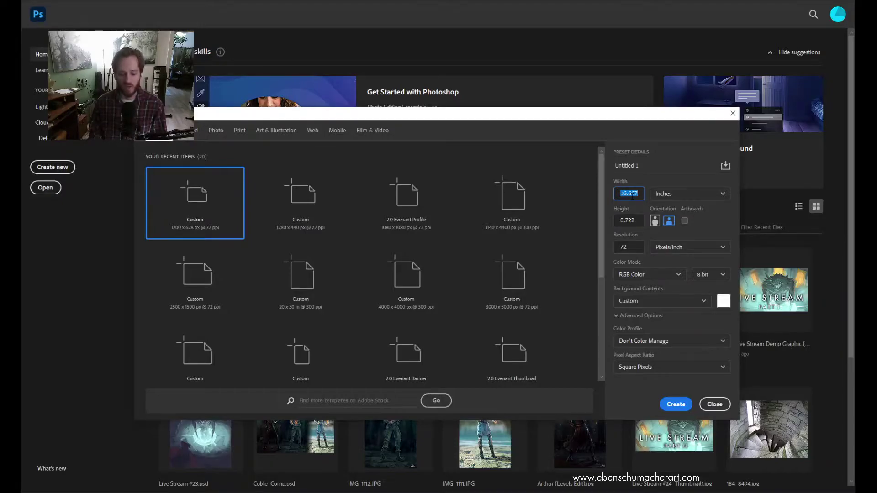
text(24)
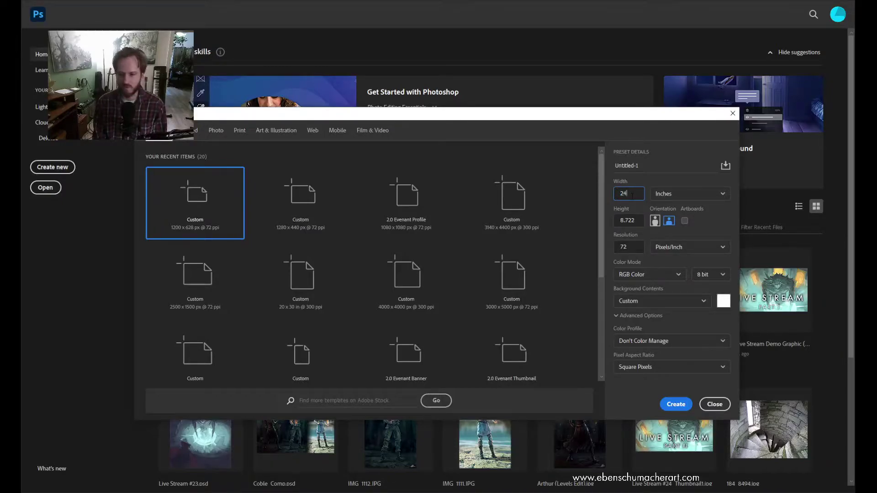
key(Tab)
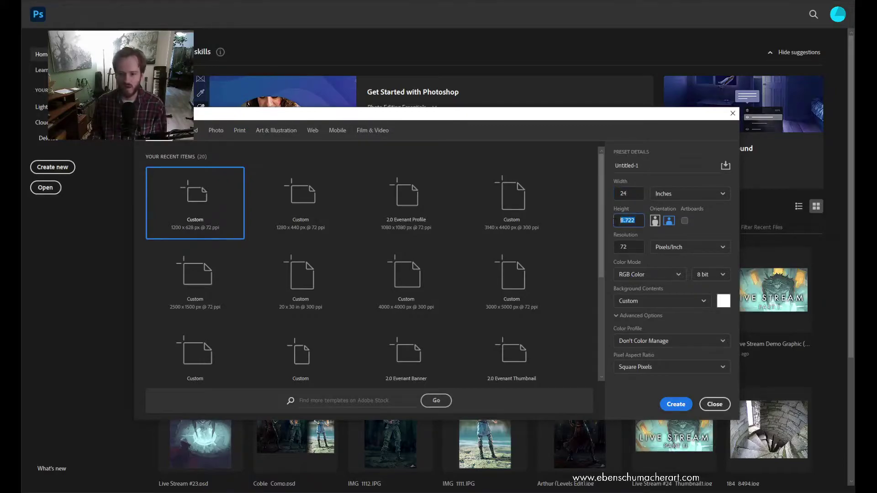
text(18)
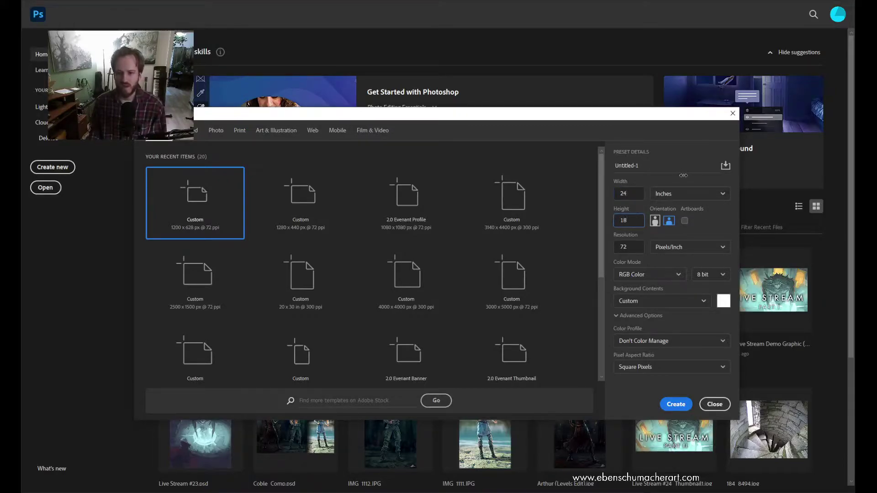
key(Tab)
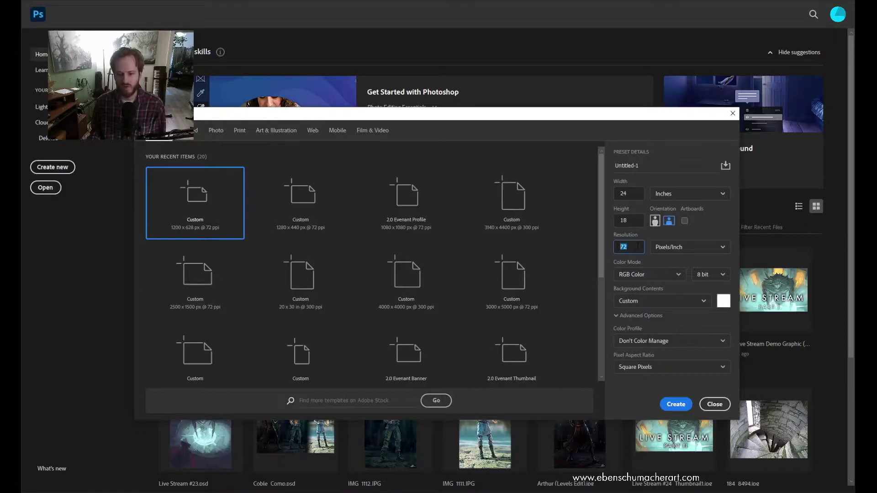
Set the new document's resolution to 300 pixels/inch
click(637, 248)
key(ctrl+a)
text(300)
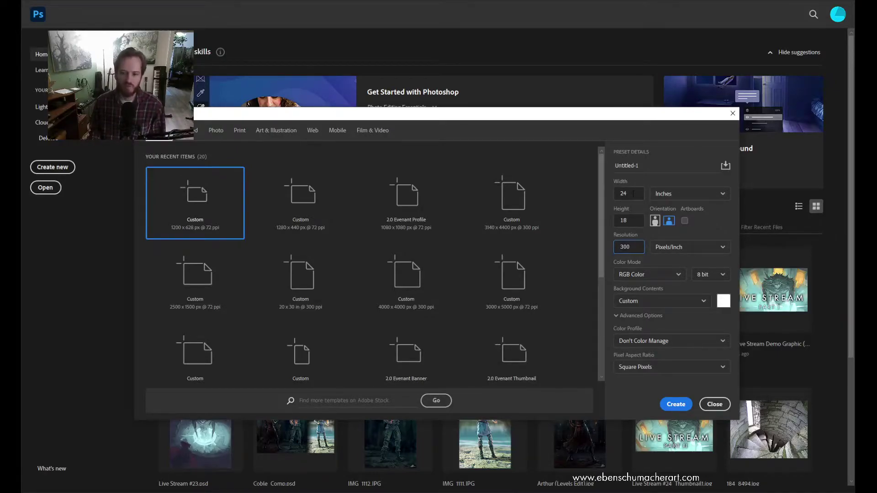
double_click(636, 248)
click(636, 248)
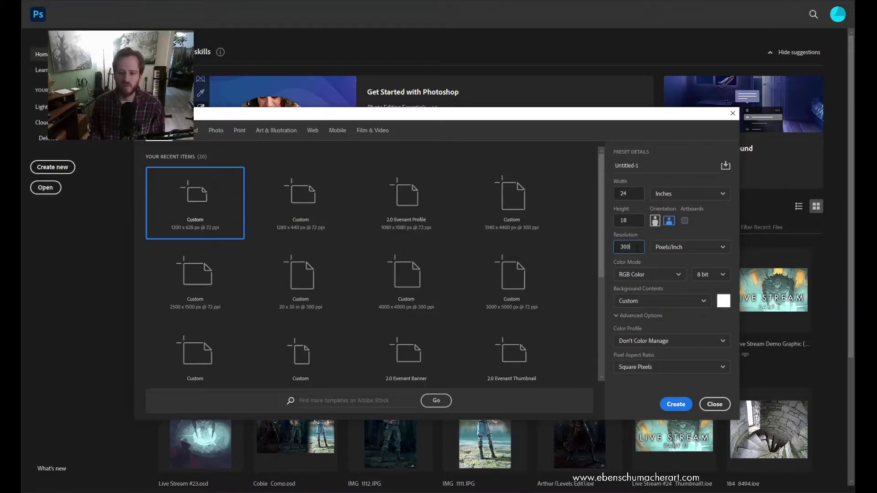
Set the new document's width to 6 inches and height to 8 inches
click(667, 193)
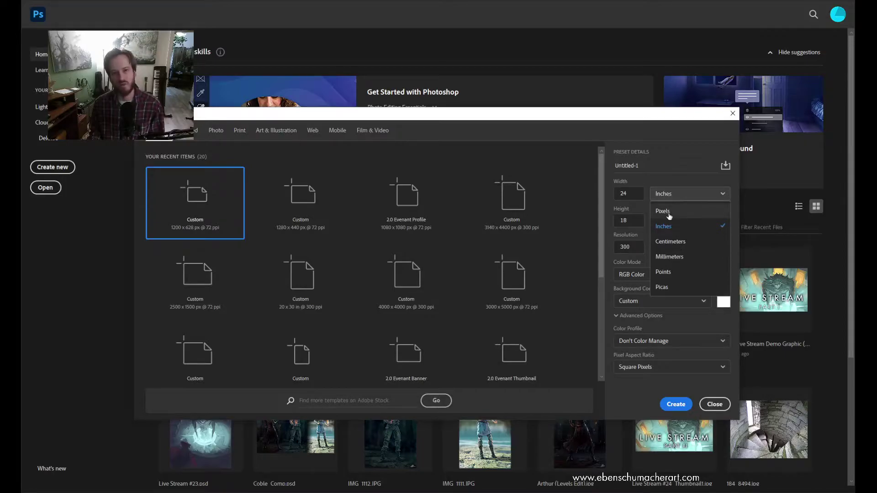
click(645, 181)
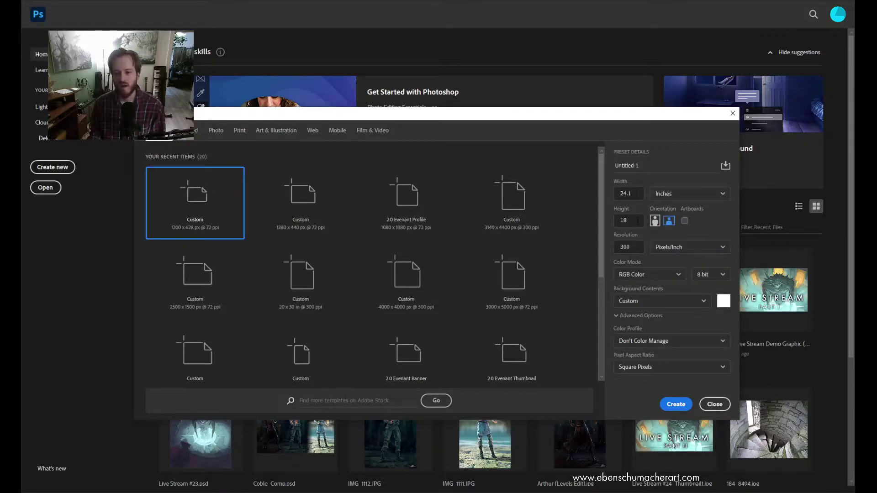
text(6)
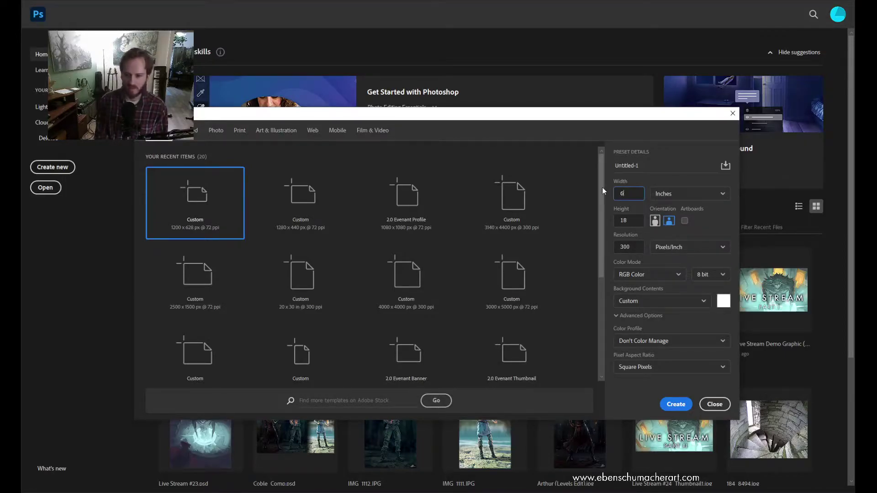
key(Tab)
text(8)
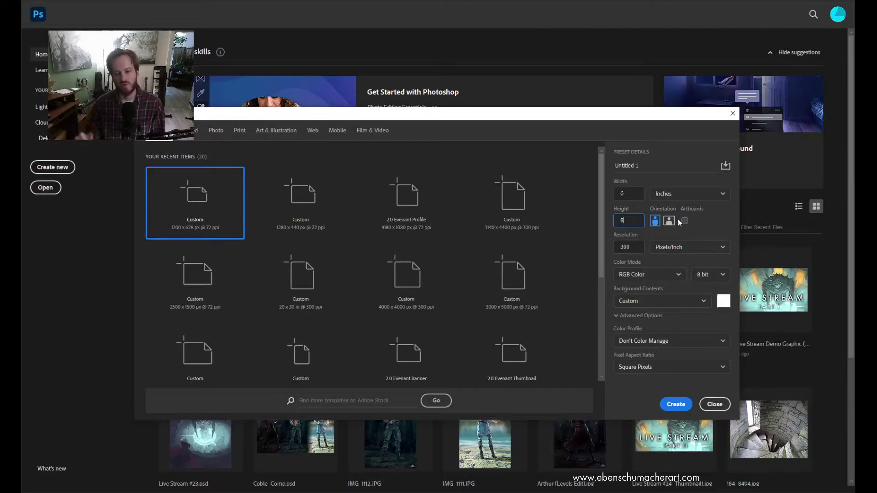
key(Tab)
Switch the new document's units to pixels and set the width to 5000 and the height to 3000
click(667, 193)
click(663, 211)
drag(615, 194, 634, 194)
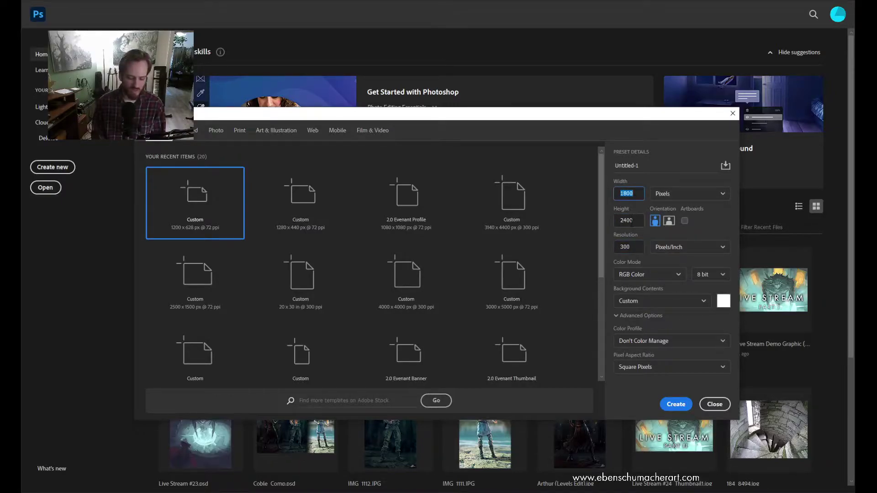
text(3000)
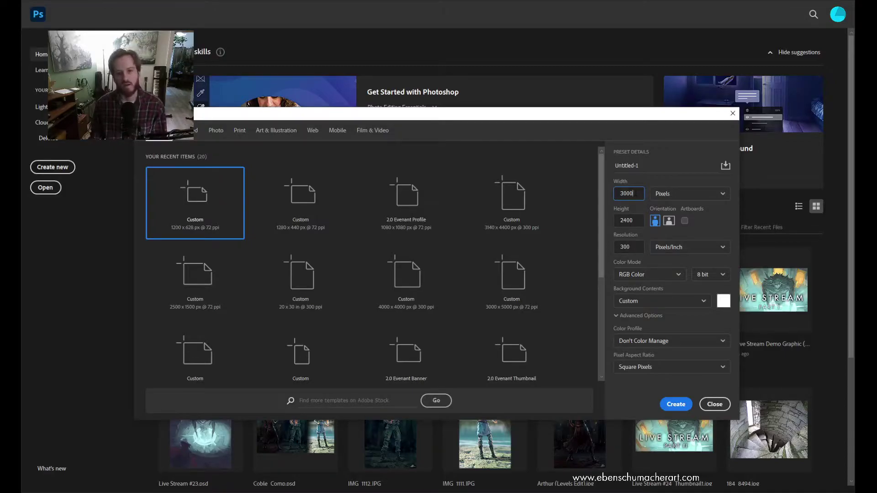
drag(638, 196, 610, 192)
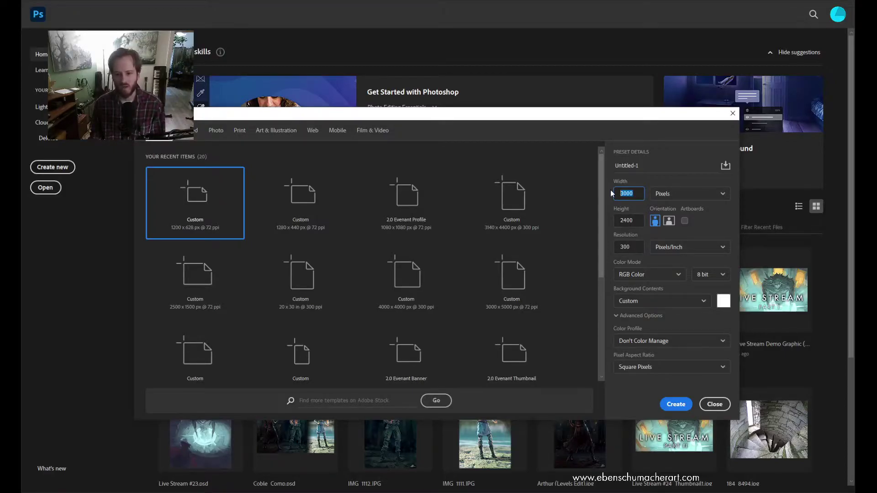
text(500)
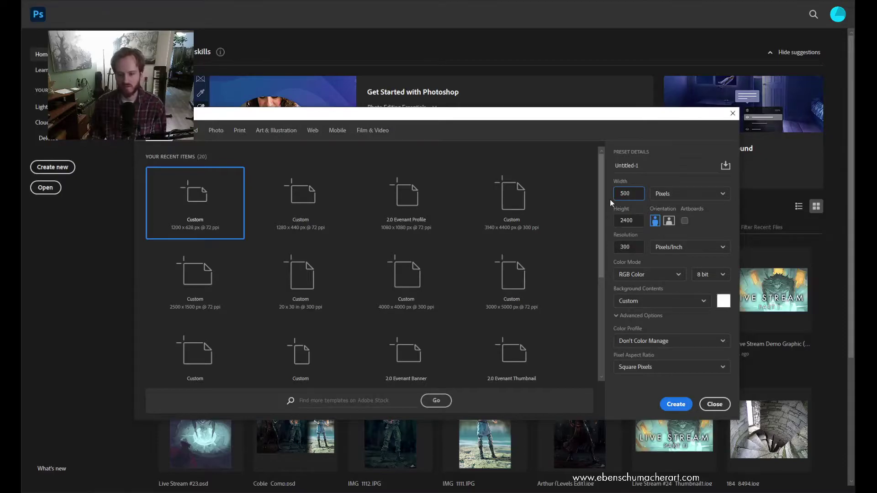
text(0)
key(Tab)
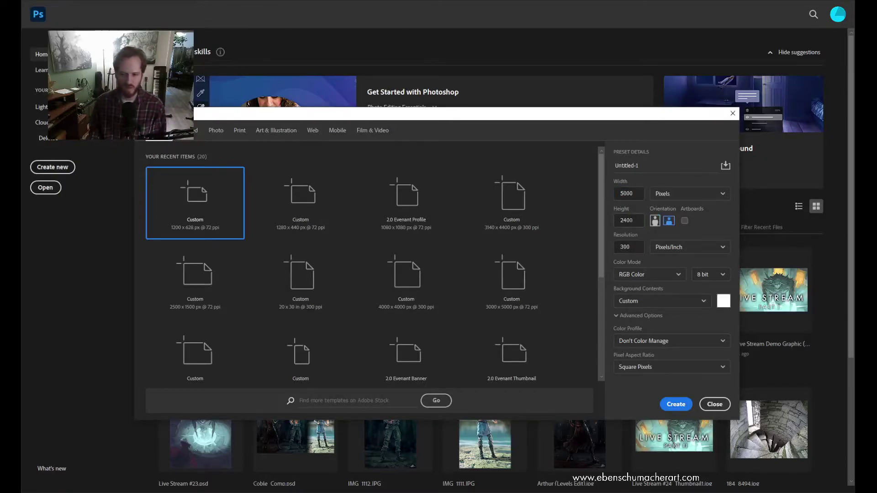
text(30)
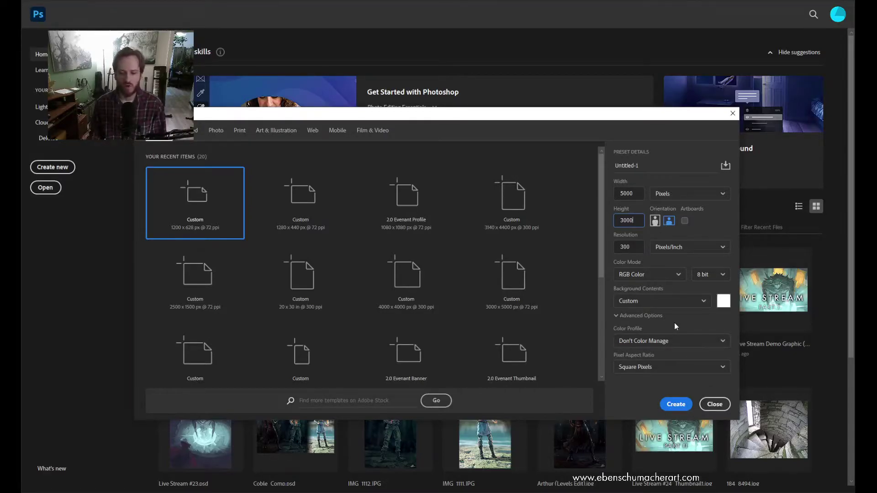
Create the document and collapse the floating Character panel
click(675, 404)
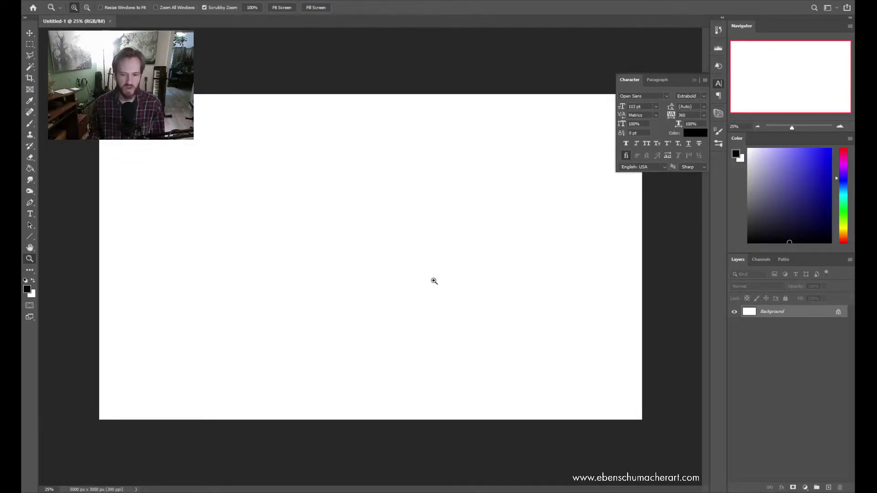
drag(433, 281, 435, 281)
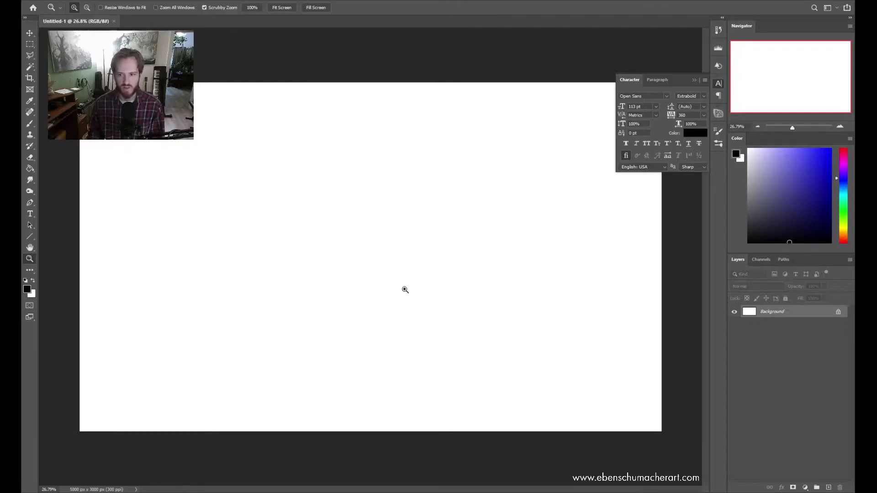
click(694, 80)
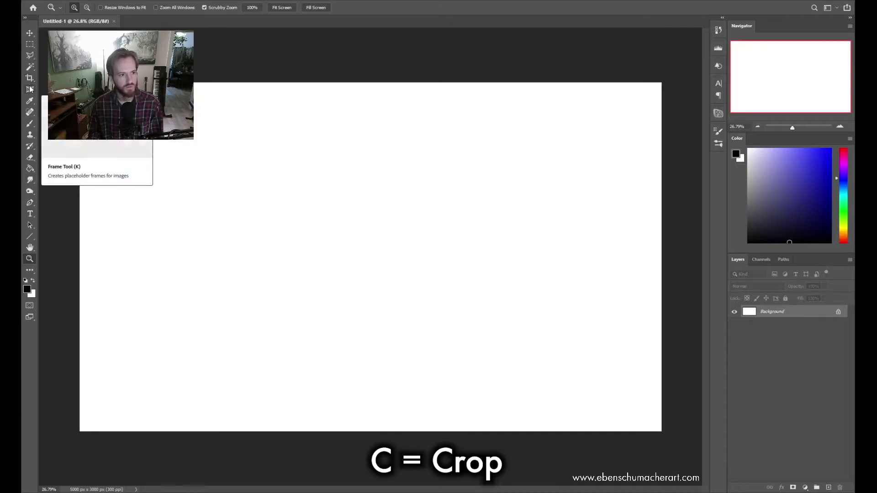
Crop the canvas narrower to about 4037 by 3000 px and check its dimensions in the document info
key(c)
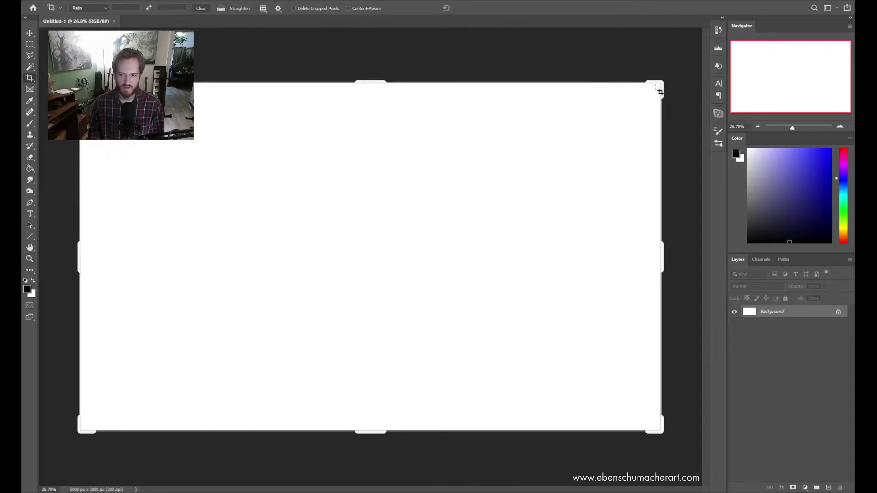
click(423, 427)
drag(663, 254, 616, 254)
drag(374, 433, 384, 450)
drag(616, 257, 700, 257)
drag(376, 404, 378, 430)
drag(698, 258, 603, 262)
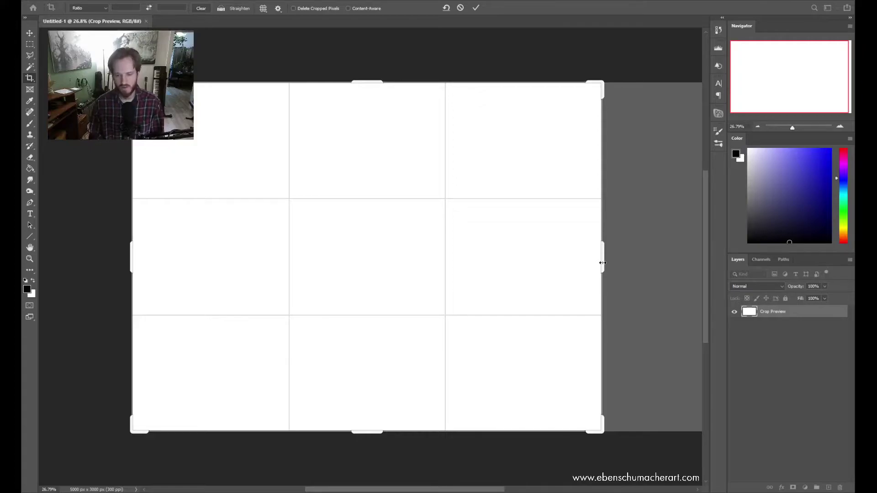
key(Return)
key(z)
drag(535, 311, 524, 311)
key(ctrl+0)
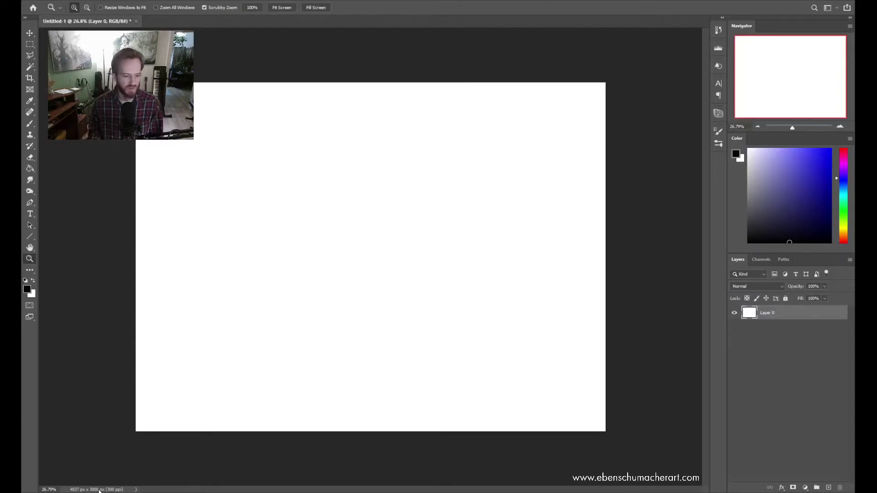
click(99, 490)
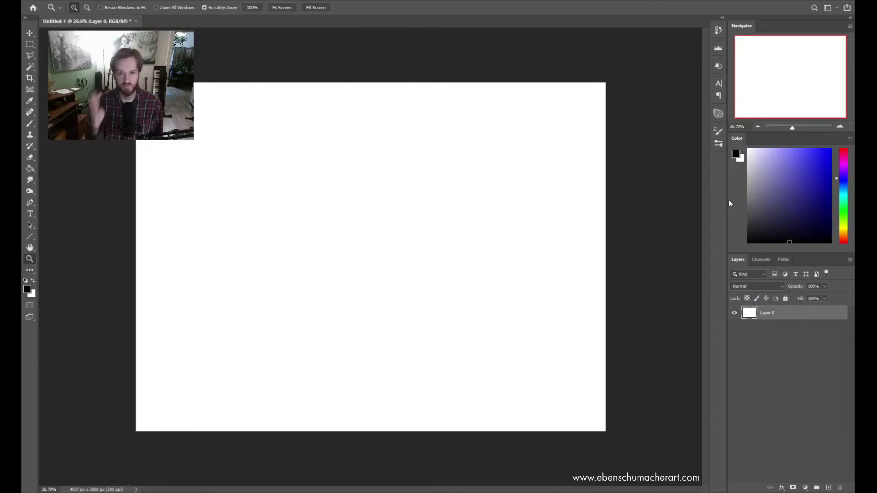
Switch through the Brush, Smudge, Mixer Brush and Eraser tools, ending on the Eraser
key(b)
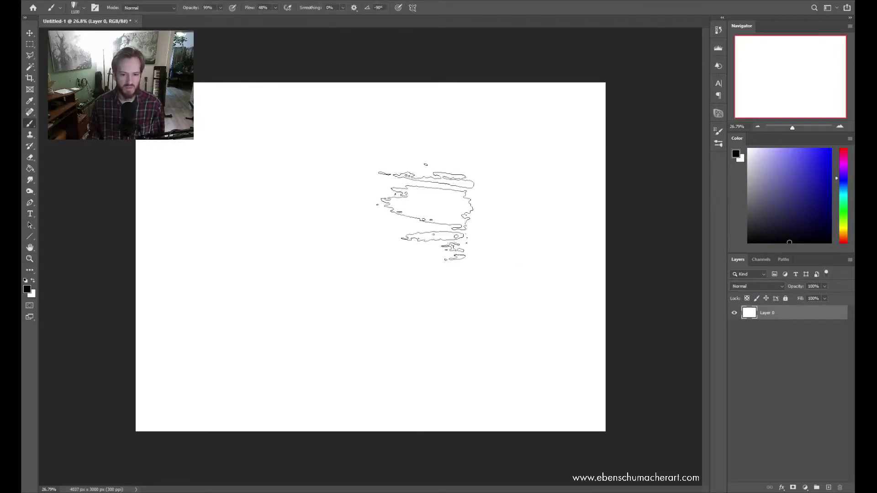
key(r)
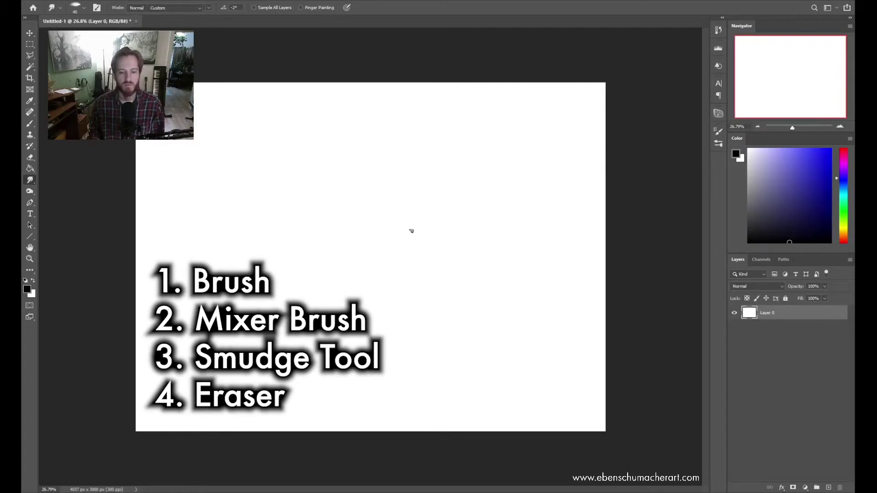
key(shift+b)
key(e)
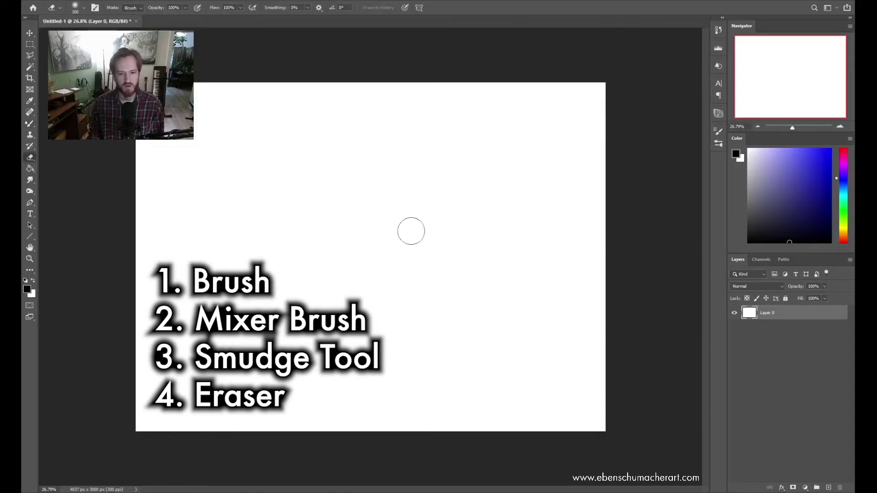
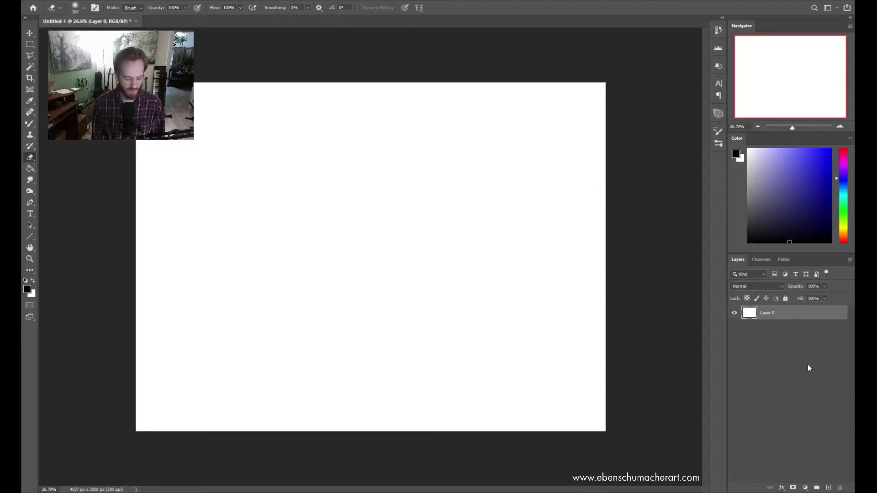
Create a new layer named Layer 1 above Layer 0, with Normal mode and 100% opacity
key(ctrl+shift+n)
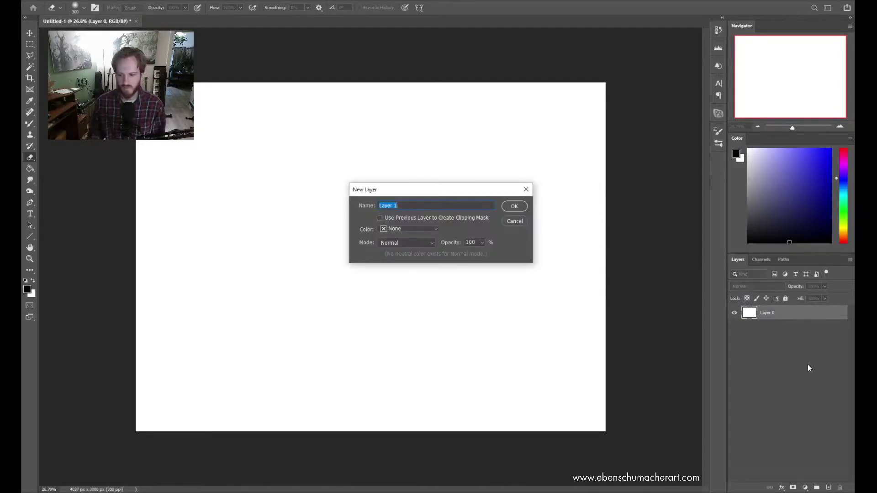
click(443, 207)
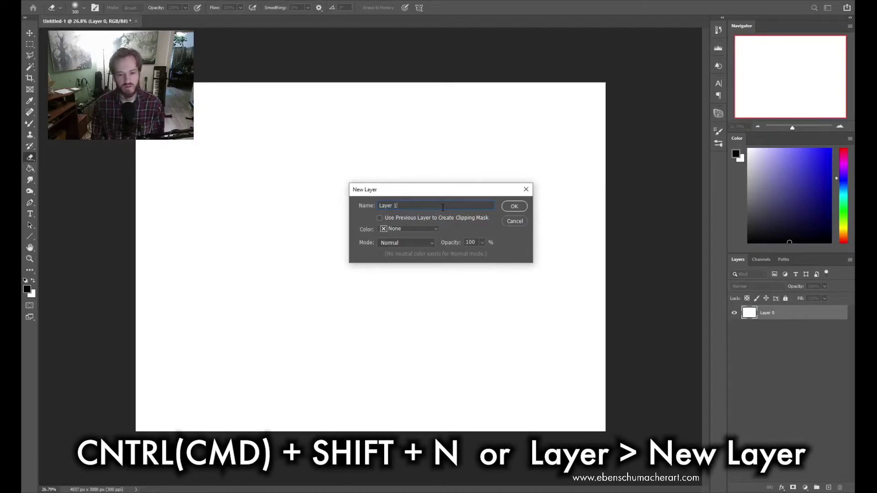
click(515, 207)
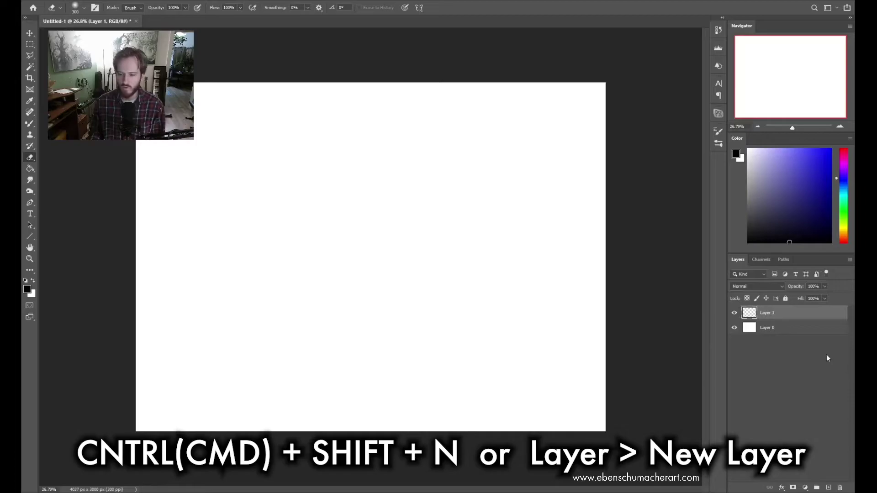
Toggle Layer 0's visibility off and on, leaving it visible and Layer 1 selected
click(734, 330)
click(734, 328)
click(734, 328)
click(768, 313)
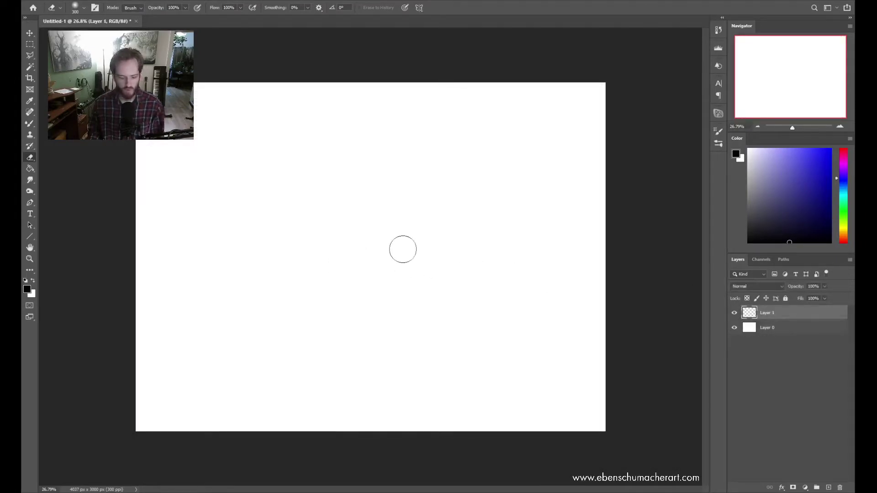
Paint broad black strokes on Layer 1 with the Brush tool and toggle that layer's visibility off and on
key(b)
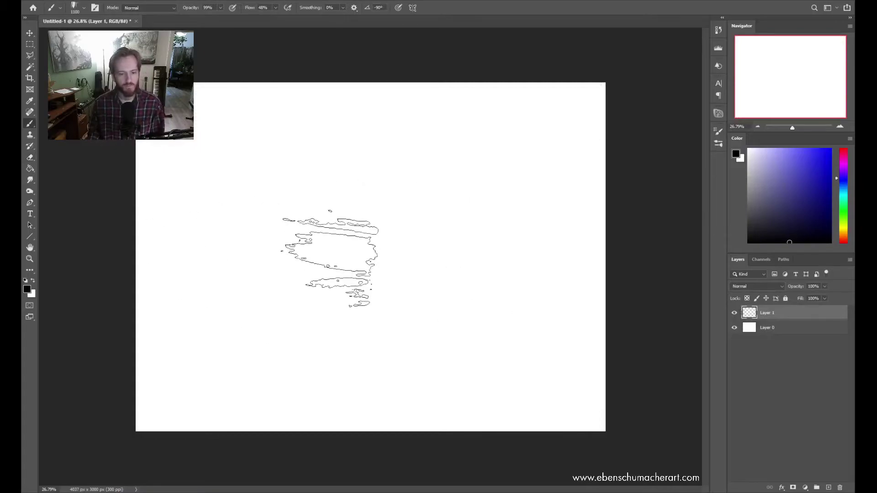
mouse_move(311, 303)
mouse_down()
mouse_move(419, 208)
mouse_move(451, 247)
mouse_move(391, 350)
mouse_move(411, 315)
mouse_up()
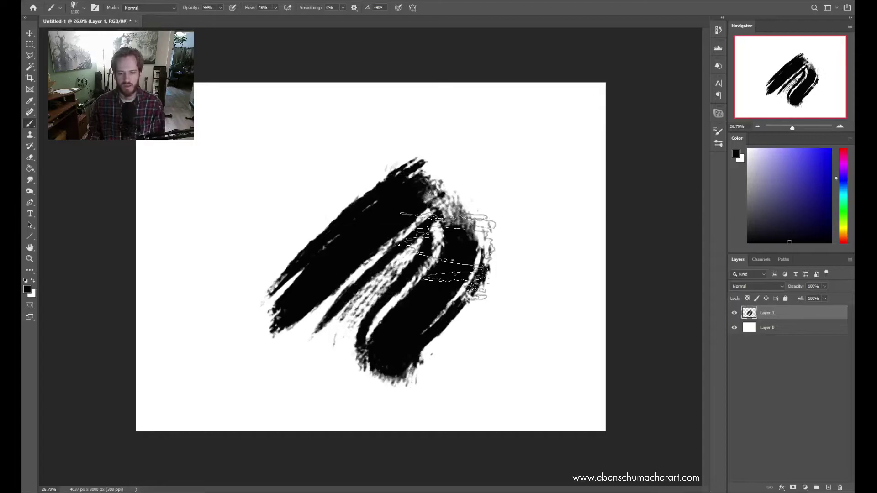
click(735, 313)
click(735, 313)
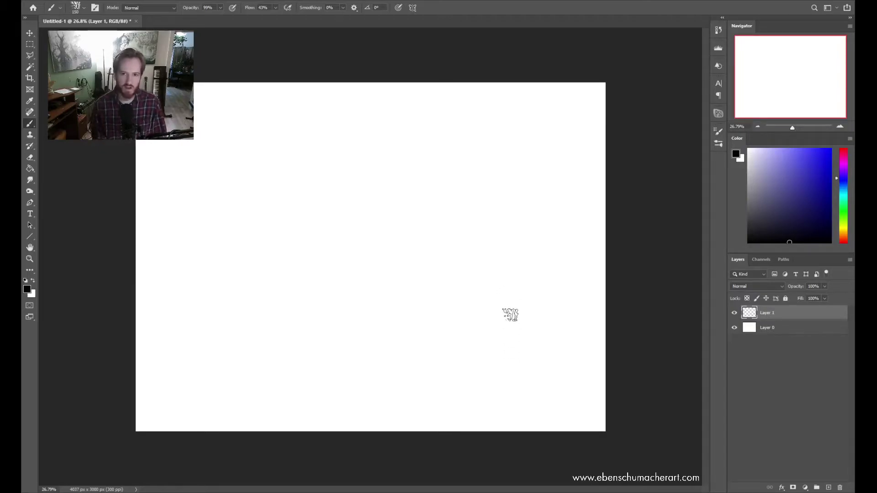
Enlarge the ESA Big Thick Dry brush to 700 px
key(bracketright)
key(bracketright)
key(bracketright)
key(bracketright)
key(bracketright)
key(bracketright)
key(bracketright)
key(bracketright)
key(bracketright)
key(bracketright)
key(bracketright)
key(bracketright)
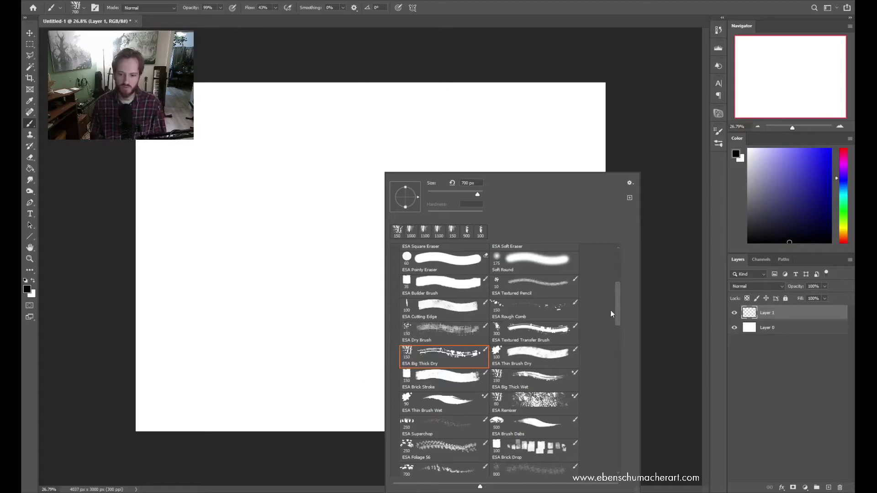
Browse the ESA brush presets, keep ESA Big Thick Dry, and paint a black diagonal stroke with a dark muted-purple one beside it
scroll(617, 305, up, 1)
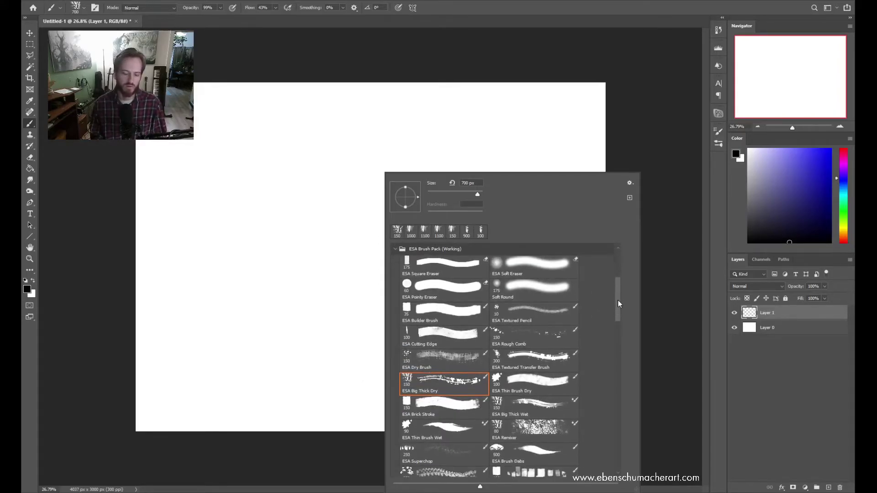
mouse_move(620, 298)
mouse_down()
mouse_move(622, 323)
mouse_move(623, 299)
mouse_move(560, 330)
mouse_up()
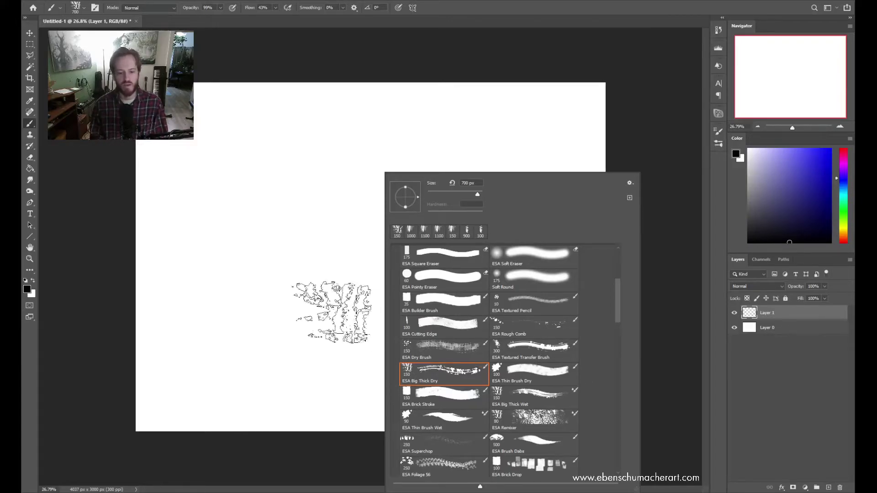
click(294, 310)
mouse_move(288, 320)
mouse_down()
mouse_move(372, 251)
mouse_move(470, 201)
mouse_move(302, 320)
mouse_up()
click(778, 209)
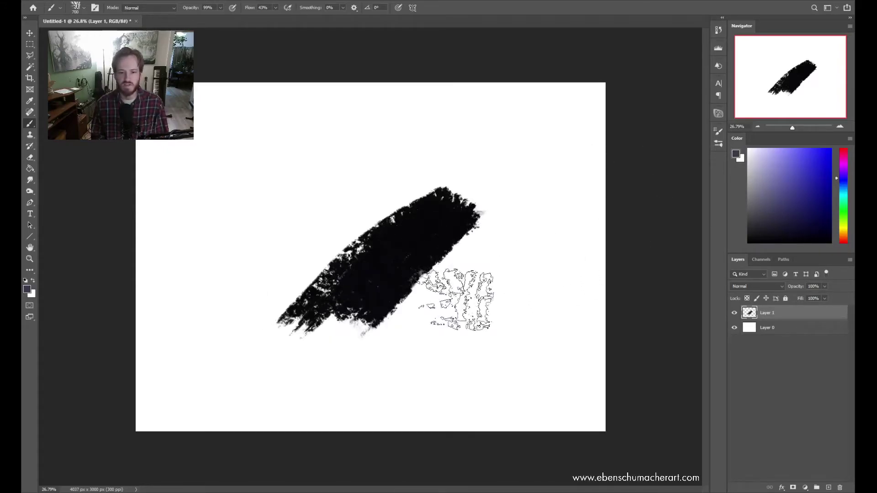
drag(391, 317, 487, 239)
Choose the ESA Big Thick Wet mixer brush, enlarge it to 900 px, and blend the black and purple strokes together across the canvas
right_click(486, 239)
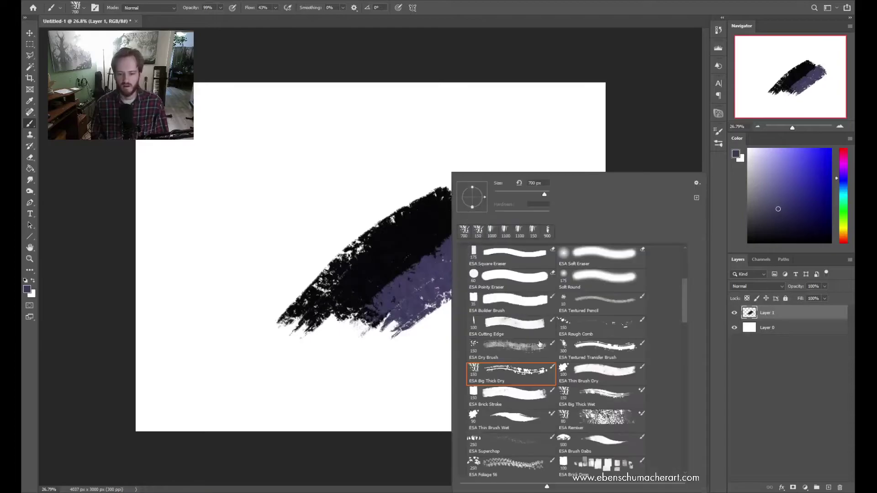
click(587, 402)
click(340, 313)
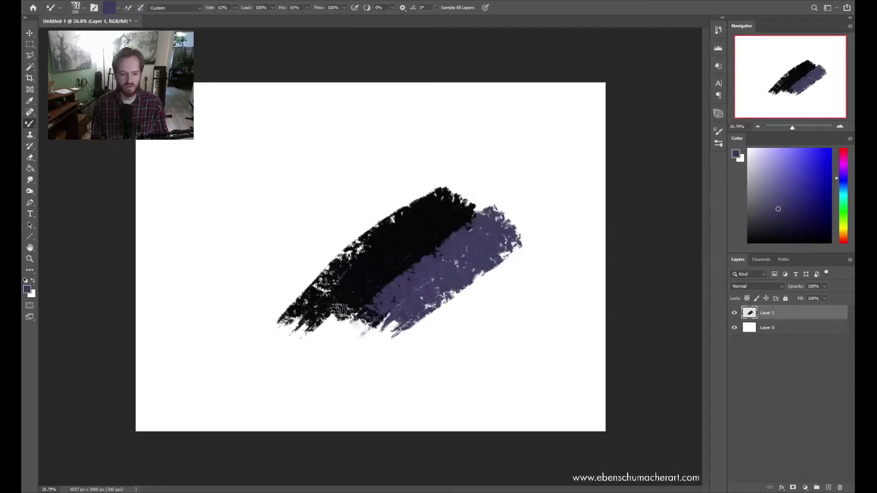
key(bracketright)
key(bracketright)
key(bracketright)
key(bracketright)
key(bracketright)
key(bracketright)
key(bracketright)
key(bracketright)
key(bracketright)
key(bracketright)
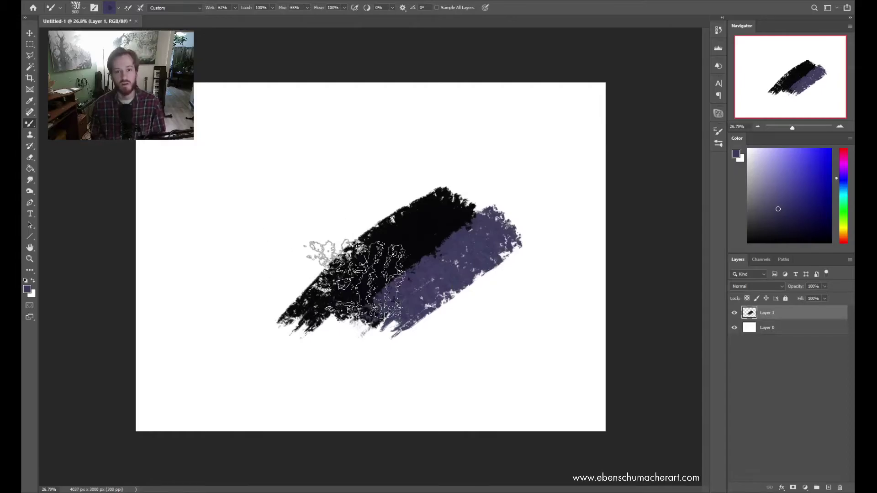
mouse_move(457, 203)
mouse_down()
mouse_move(440, 171)
mouse_move(374, 155)
mouse_move(400, 195)
mouse_move(305, 313)
mouse_move(399, 195)
mouse_move(393, 314)
mouse_move(426, 254)
mouse_move(415, 285)
mouse_move(438, 389)
mouse_up()
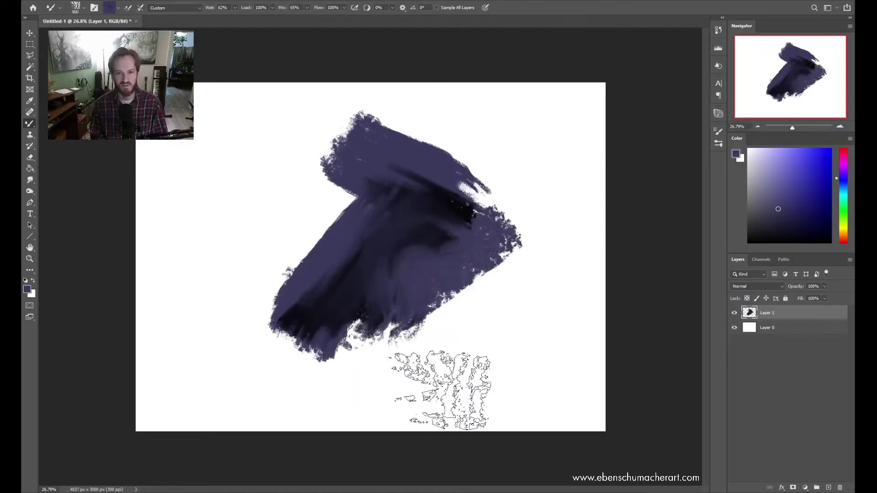
mouse_move(415, 280)
mouse_down()
mouse_move(372, 361)
mouse_move(334, 339)
mouse_move(219, 375)
mouse_up()
Paint short purple strokes over the dark blended area with the regular Brush reduced to 200 px
key(z)
drag(391, 292, 417, 290)
key(b)
key(bracketleft)
key(bracketleft)
key(bracketleft)
mouse_move(347, 224)
mouse_down()
mouse_move(294, 290)
mouse_move(342, 306)
mouse_up()
mouse_move(390, 256)
mouse_down()
mouse_move(460, 242)
mouse_move(501, 188)
mouse_up()
Blend the fresh purple strokes into the surrounding paint with the Mixer Brush reduced to 175 px
key(shift+b)
key(bracketleft)
key(bracketleft)
key(bracketleft)
drag(386, 205, 385, 201)
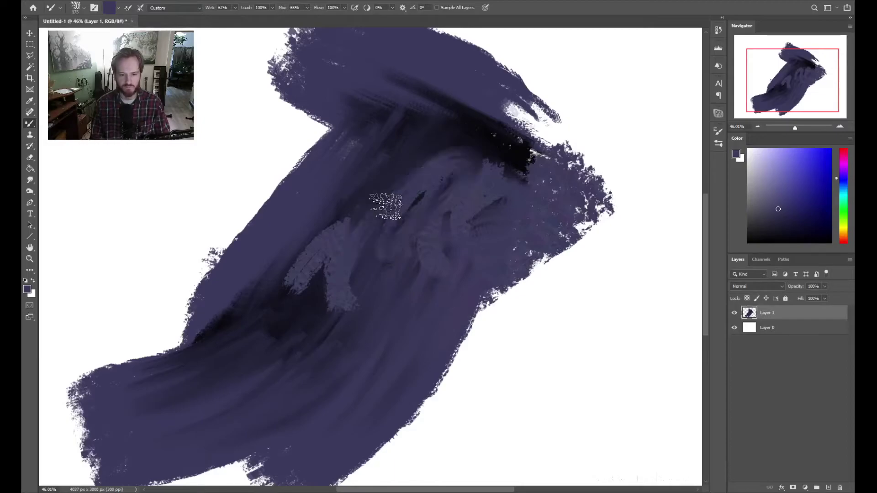
key(z)
drag(417, 273, 429, 272)
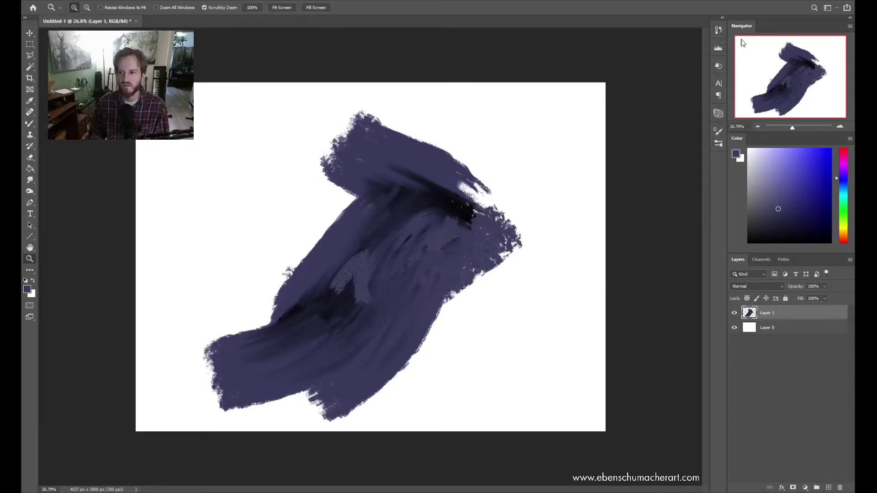
Examine the Navigator panel's options and the list of available panels, leaving the workspace layout unchanged
click(850, 28)
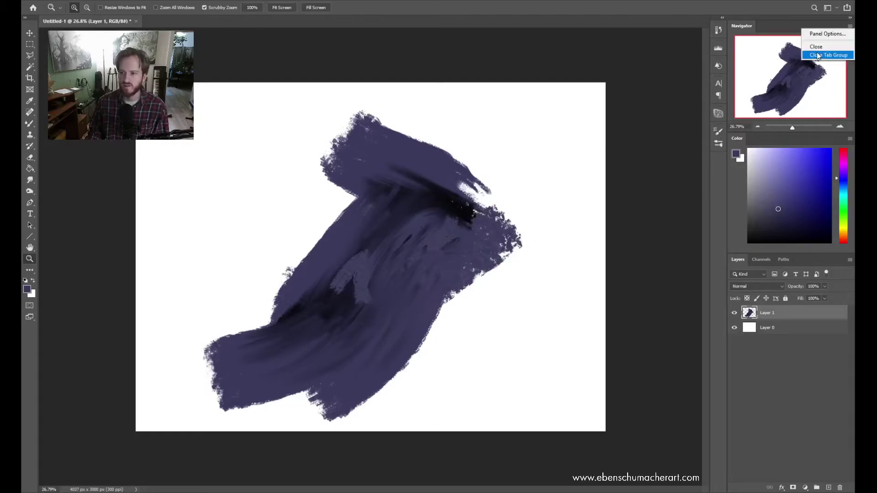
click(788, 30)
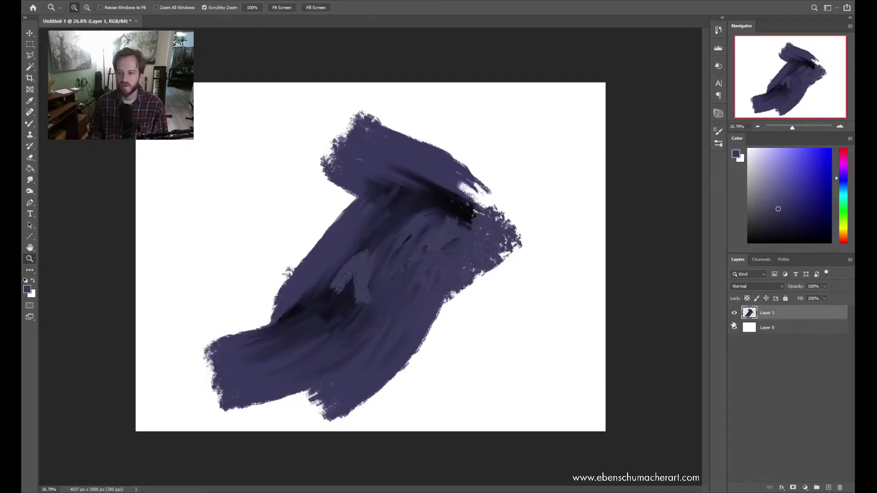
click(185, 1)
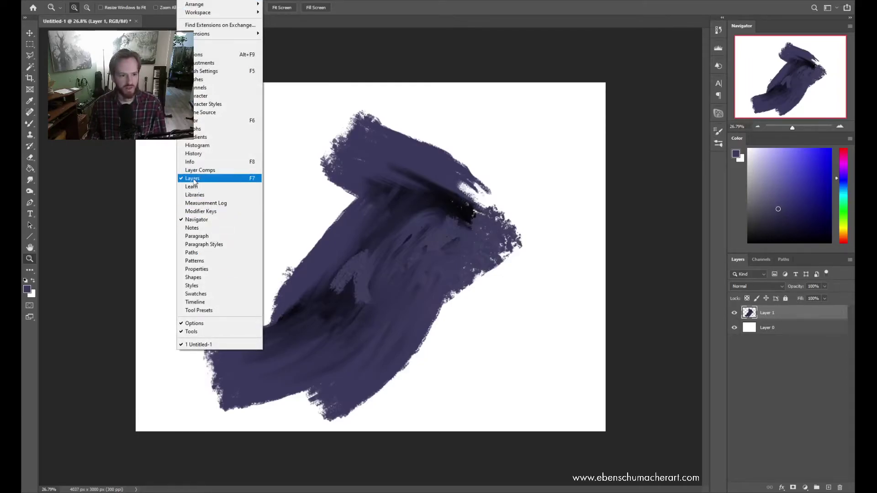
click(489, 96)
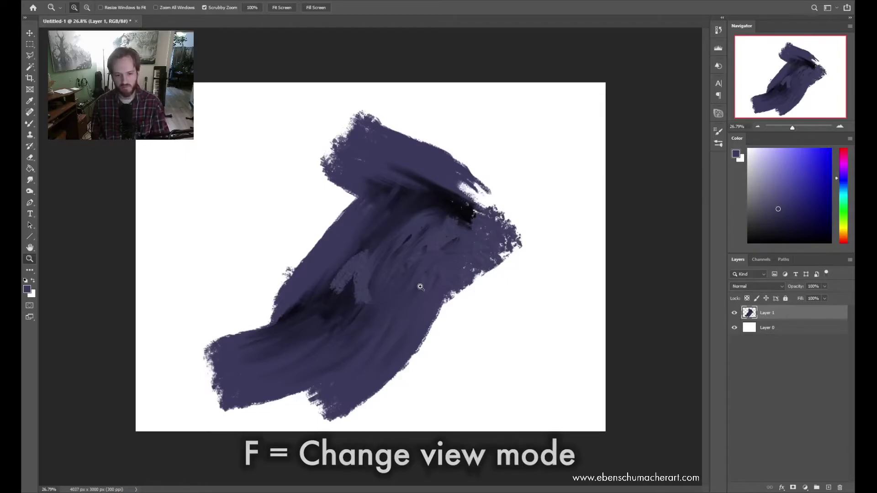
Change the view mode to full screen with the menu bar and adjust the canvas position and magnification
key(f)
drag(507, 272, 480, 264)
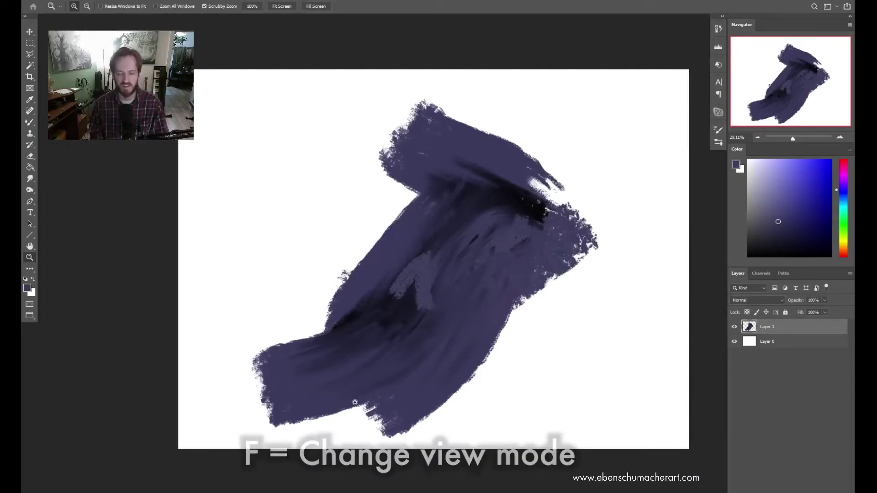
mouse_move(475, 299)
mouse_down()
mouse_move(458, 310)
mouse_move(468, 305)
mouse_up()
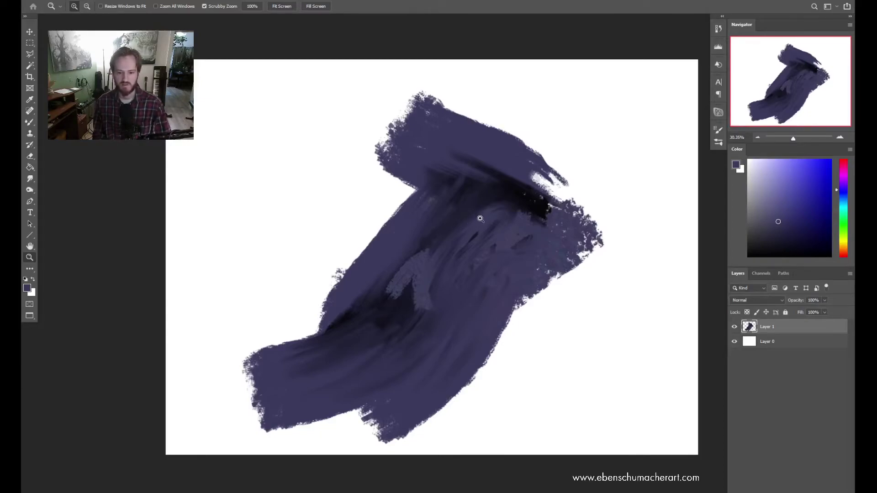
Zoom in and out on the painted strokes, and pan the canvas out of view and back to the centre
drag(484, 288, 494, 288)
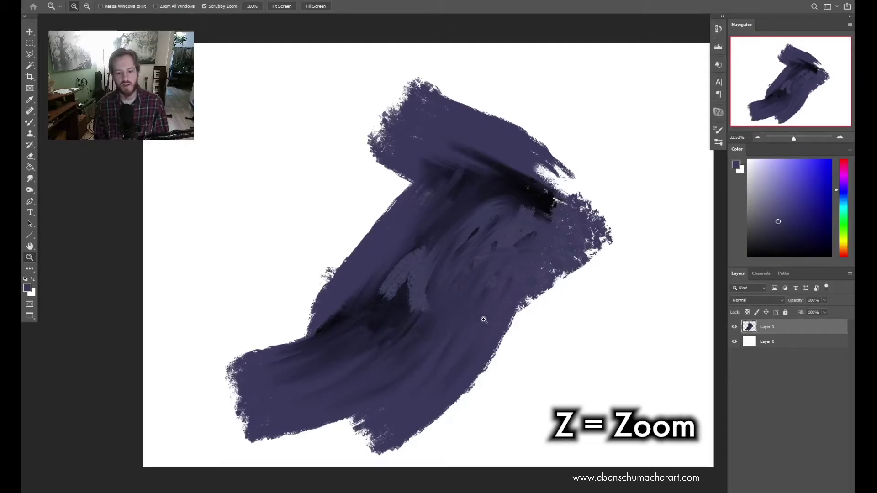
mouse_move(456, 275)
mouse_down()
mouse_move(510, 259)
mouse_move(407, 323)
mouse_move(445, 320)
mouse_move(410, 322)
mouse_move(453, 336)
mouse_move(477, 327)
mouse_up()
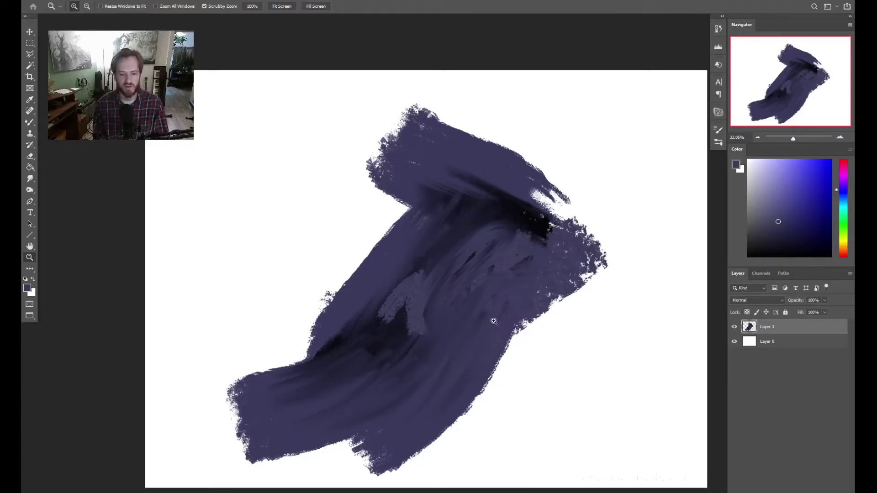
click(495, 322)
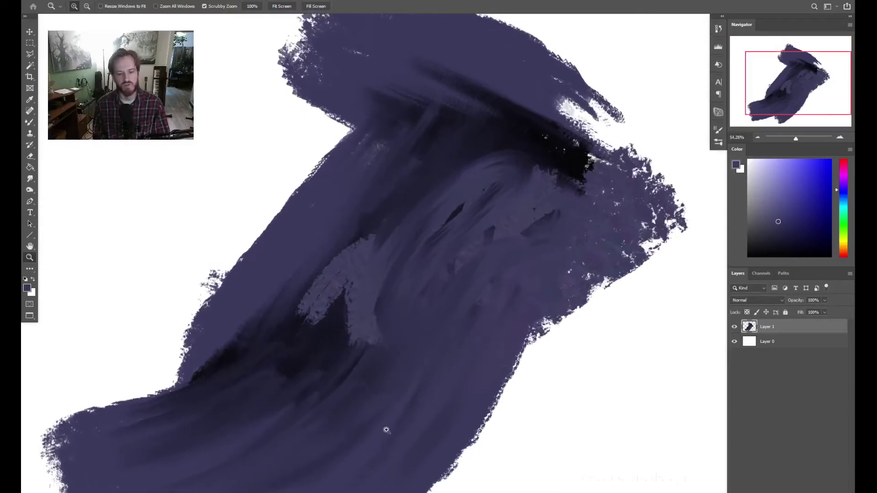
alt+click(454, 320)
alt+click(471, 331)
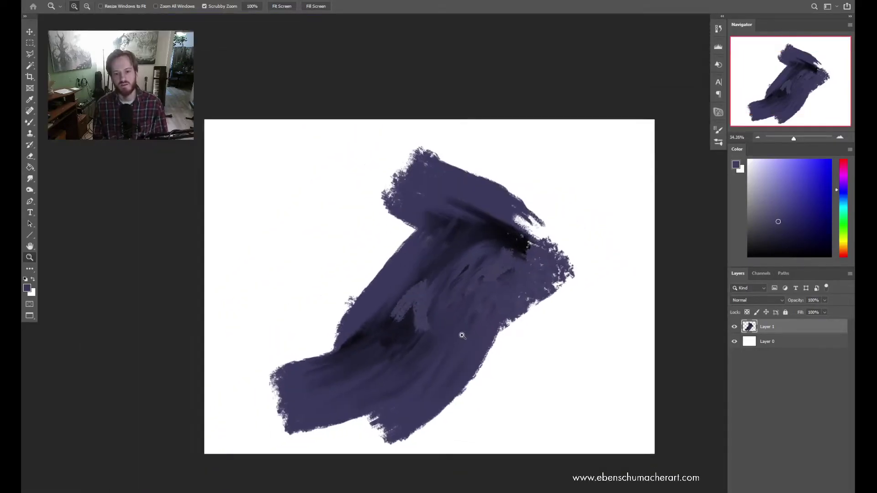
alt+click(550, 271)
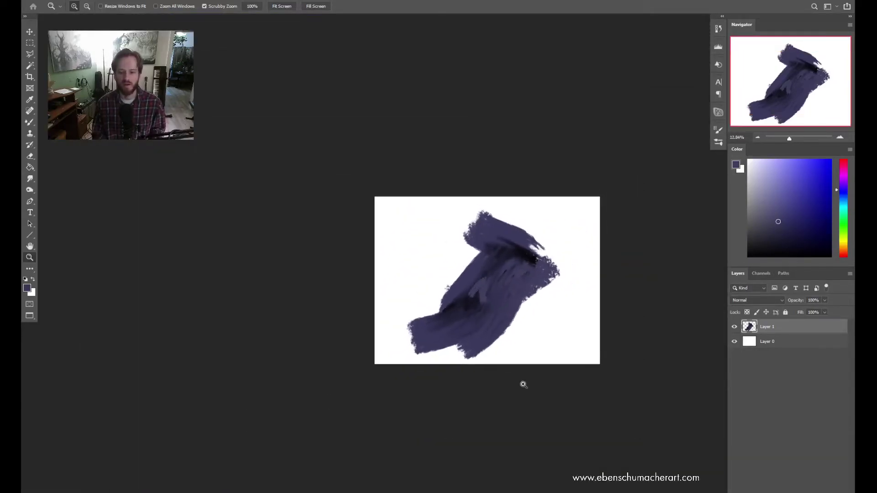
click(515, 313)
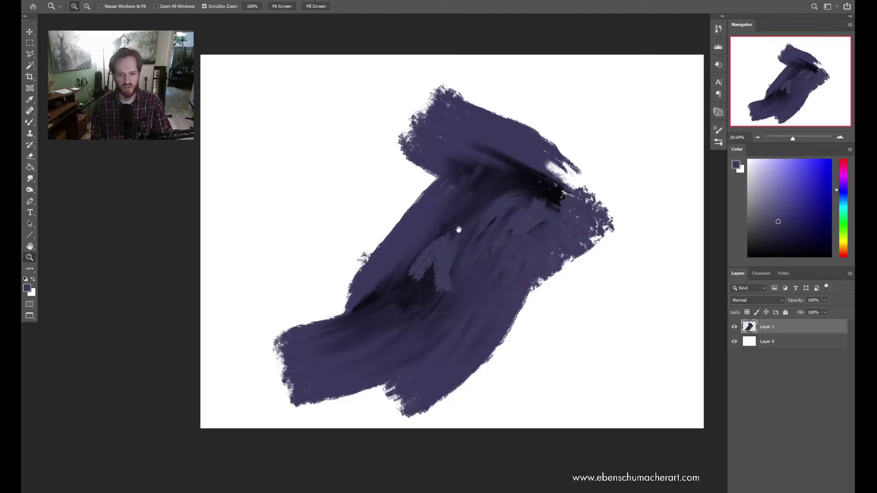
drag(476, 212, 646, 220)
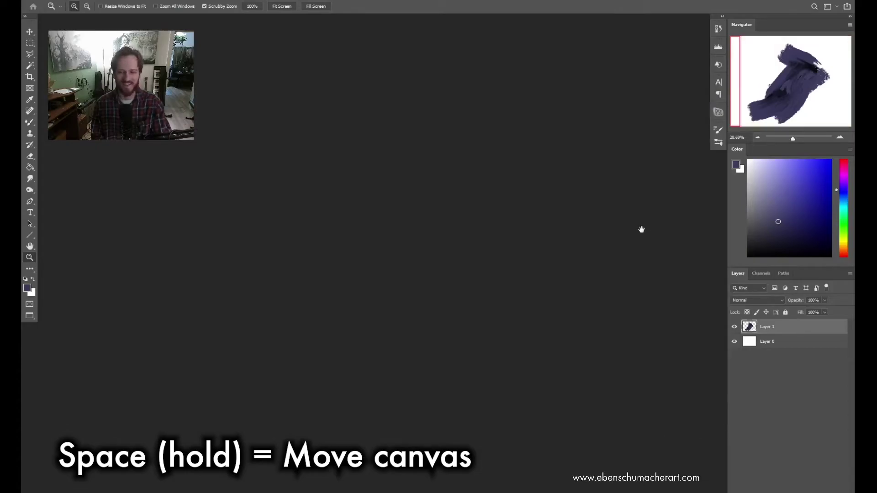
drag(528, 235, 434, 252)
Return to the Brush tool and choose the ESA Remixer preset from the ESA brush pack
key(b)
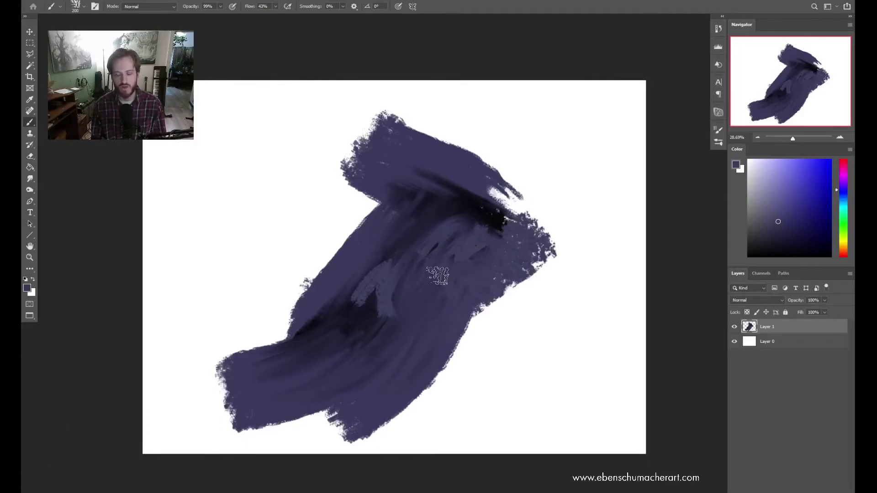
right_click(413, 219)
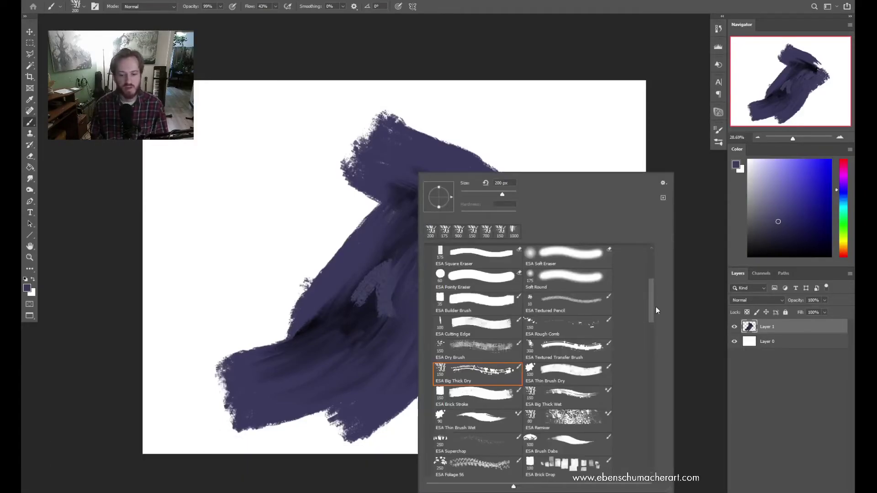
scroll(654, 318, down, 2)
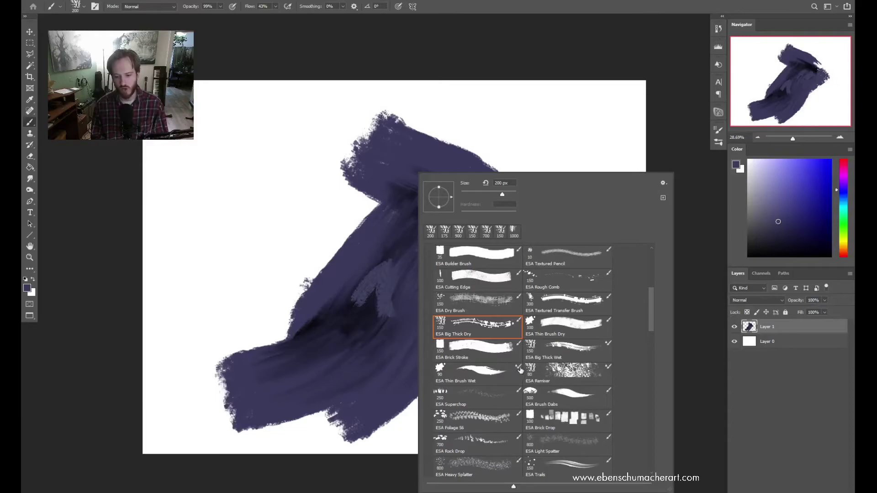
click(598, 374)
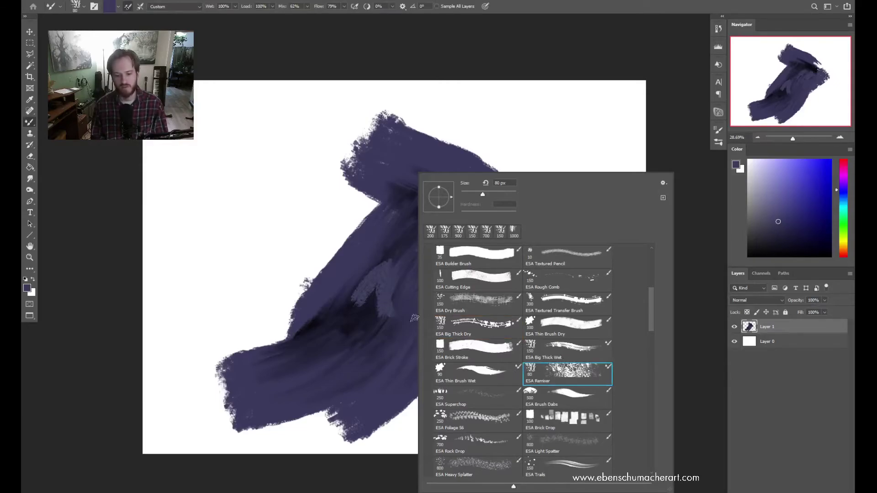
Enlarge the ESA Remixer mixer brush and drag the paint outward into a speckled texture along the shape's left edge
click(314, 301)
key(bracketright)
key(bracketright)
key(bracketright)
key(bracketright)
key(bracketright)
key(bracketright)
key(bracketright)
key(bracketright)
key(bracketright)
key(bracketright)
mouse_move(308, 326)
mouse_down()
mouse_move(293, 323)
mouse_move(325, 290)
mouse_up()
Shrink the ESA Remixer brush and blend paint across the upper middle and right side of the shape
key(bracketleft)
key(bracketleft)
key(bracketleft)
key(bracketleft)
key(bracketleft)
key(bracketleft)
key(bracketleft)
key(bracketleft)
key(bracketleft)
key(bracketleft)
key(bracketleft)
drag(354, 231, 382, 200)
mouse_move(478, 193)
mouse_down()
mouse_move(470, 217)
mouse_move(502, 220)
mouse_move(484, 144)
mouse_move(441, 132)
mouse_move(432, 210)
mouse_move(411, 246)
mouse_up()
key(bracketright)
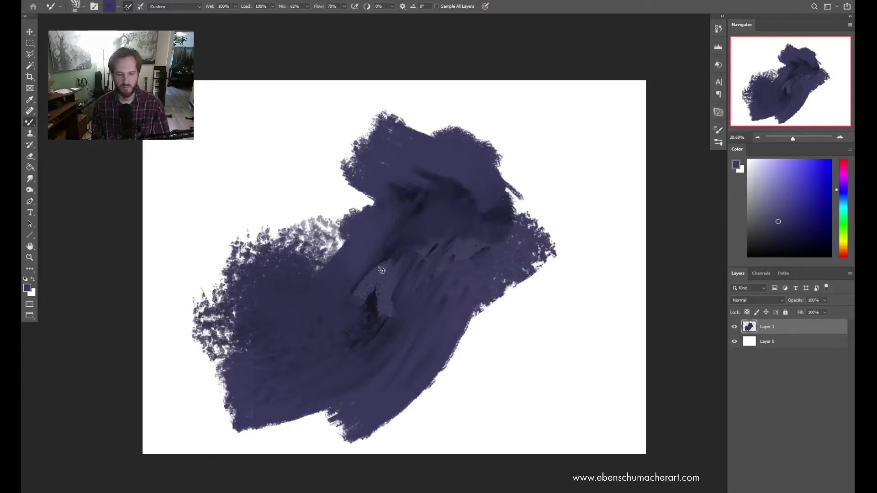
Switch to the Brush tool and back to the Mixer Brush, and enlarge the mixer brush to 175 px
key(shift+b)
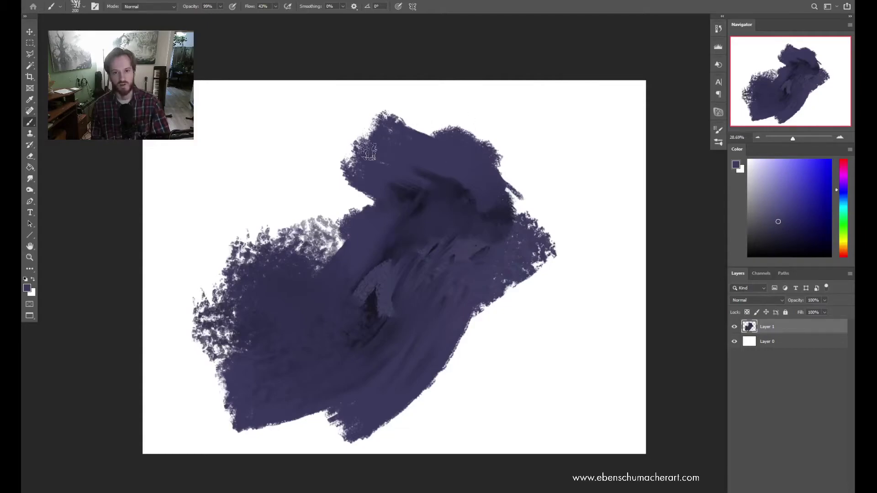
key(shift+b)
key(bracketright)
key(bracketright)
key(bracketright)
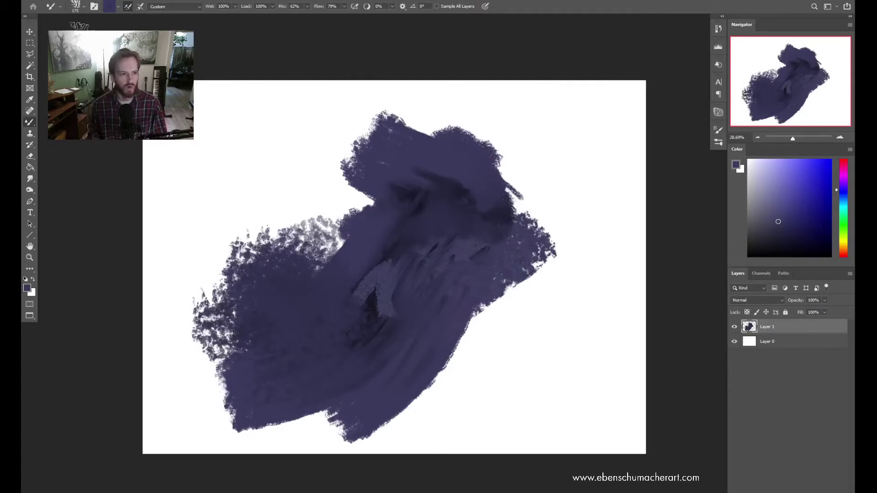
Examine the keyboard shortcuts assigned to the Brush, Mixer Brush, Eraser and Smudge tools, and close the shortcut settings
click(59, 2)
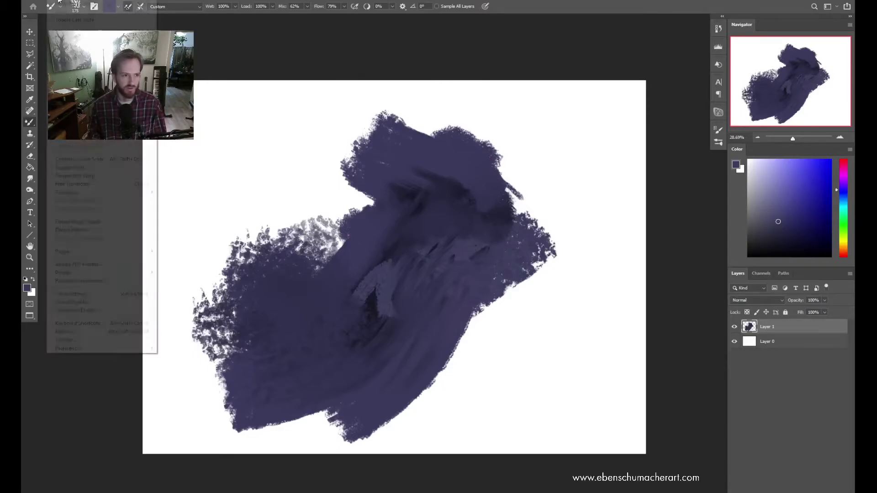
click(111, 323)
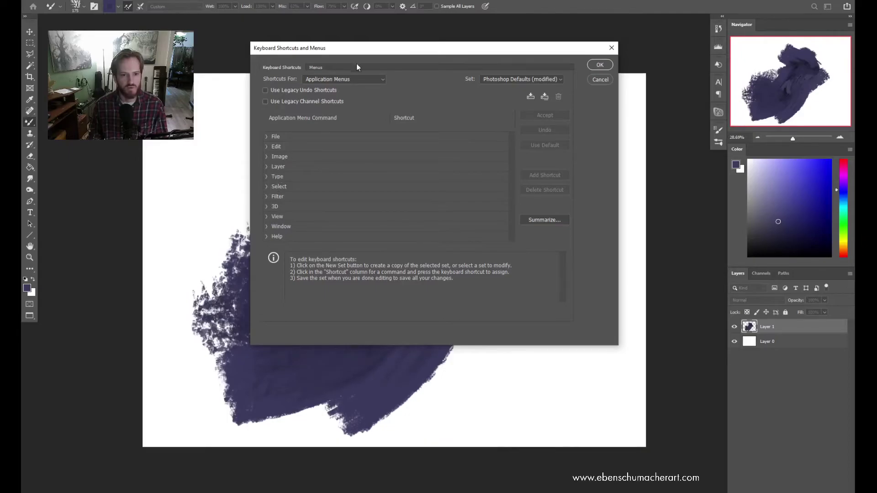
click(360, 84)
click(331, 102)
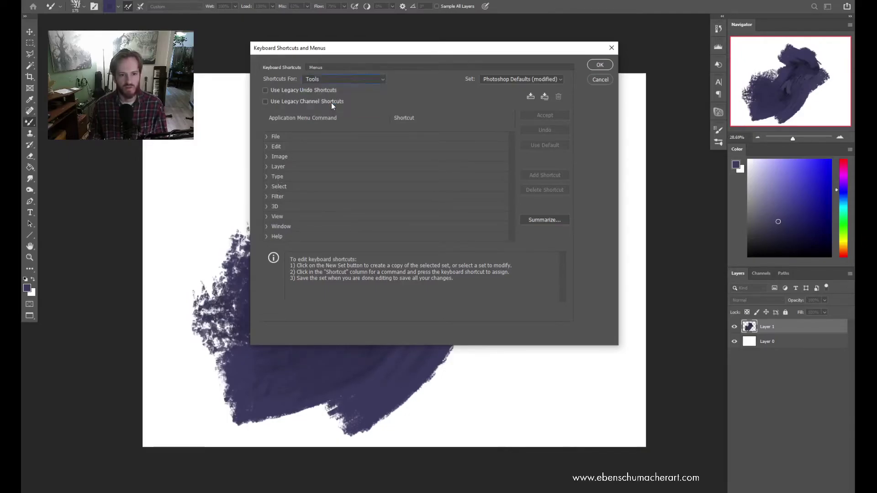
scroll(304, 181, down, 5)
scroll(303, 182, down, 4)
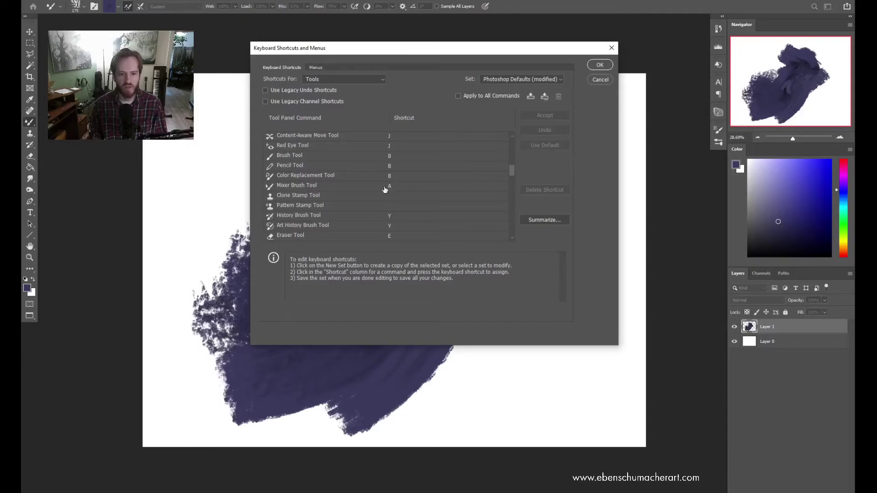
scroll(386, 192, up, 3)
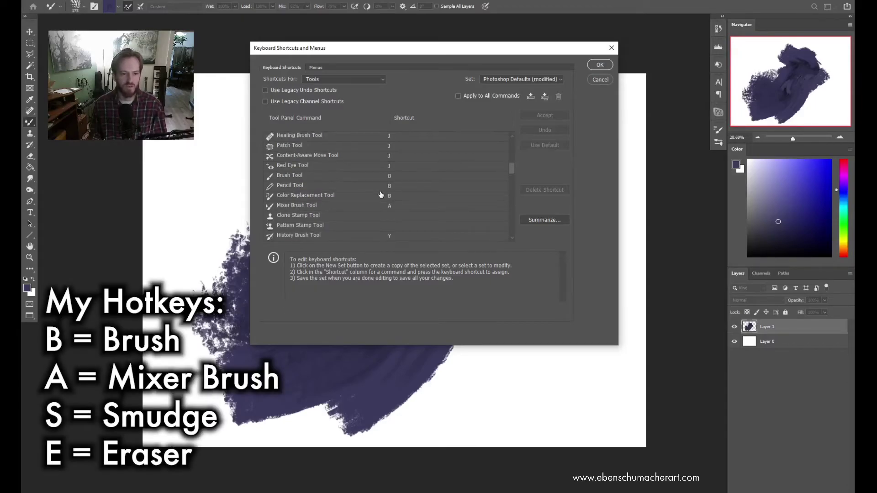
scroll(382, 196, down, 4)
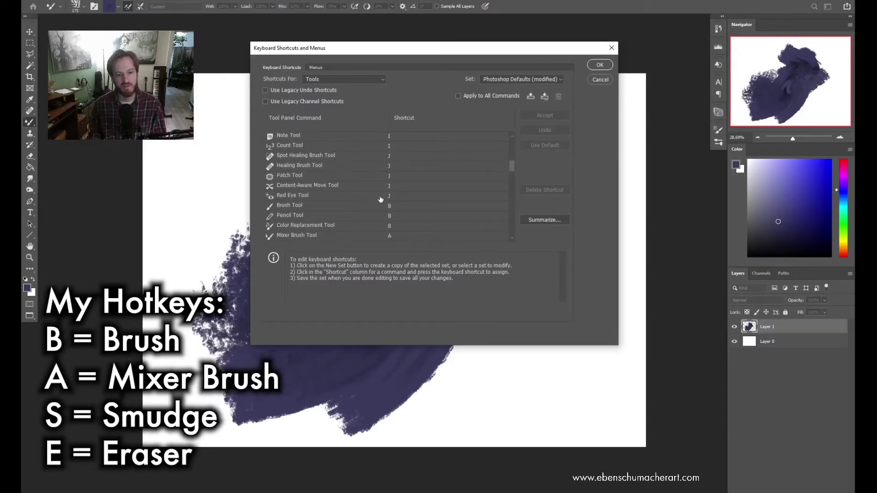
scroll(381, 203, down, 3)
scroll(384, 206, up, 3)
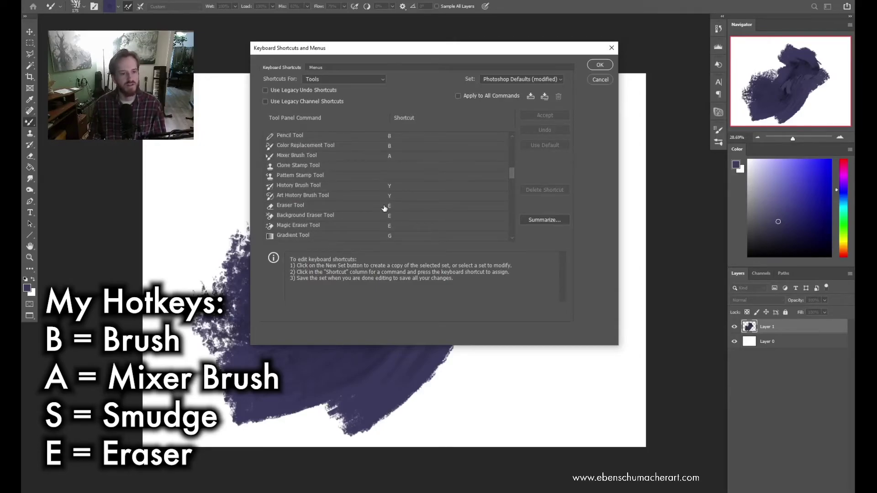
scroll(384, 210, down, 6)
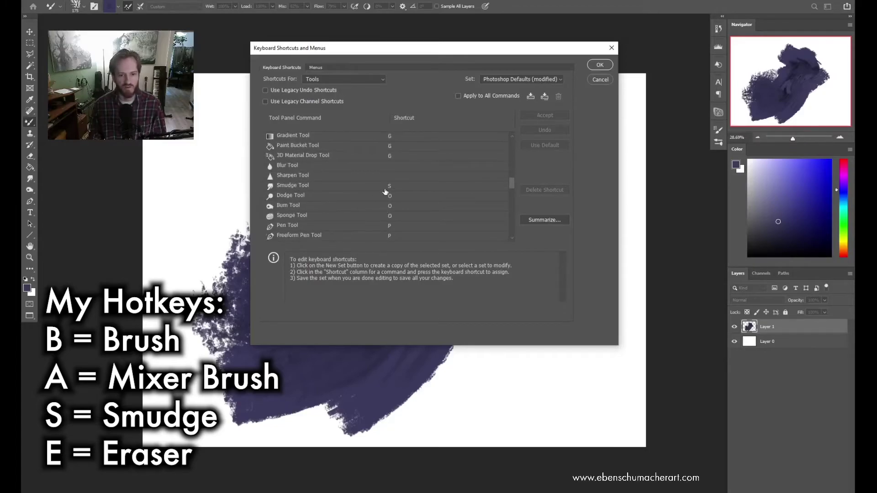
click(596, 66)
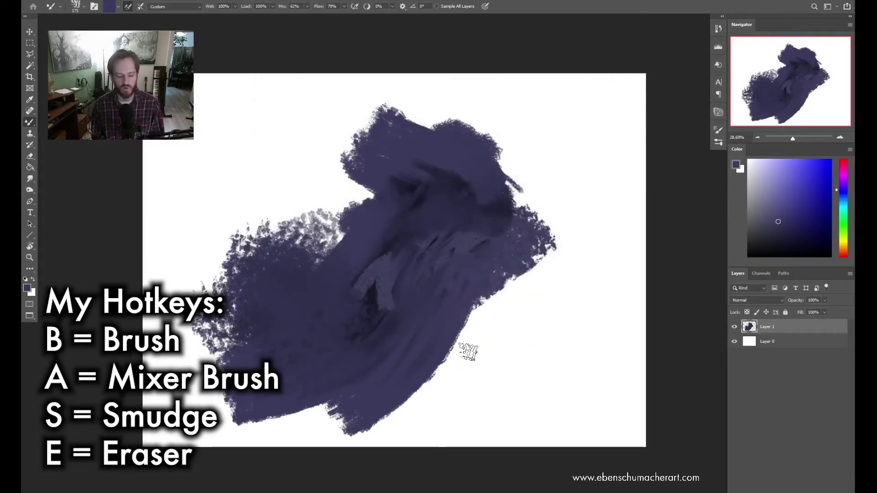
Switch to the Smudge tool and enlarge its brush to 800 px
key(bracketright)
key(bracketright)
key(bracketright)
key(bracketright)
key(bracketright)
key(bracketright)
key(bracketright)
key(bracketright)
key(bracketright)
key(bracketright)
key(bracketright)
key(bracketright)
key(bracketright)
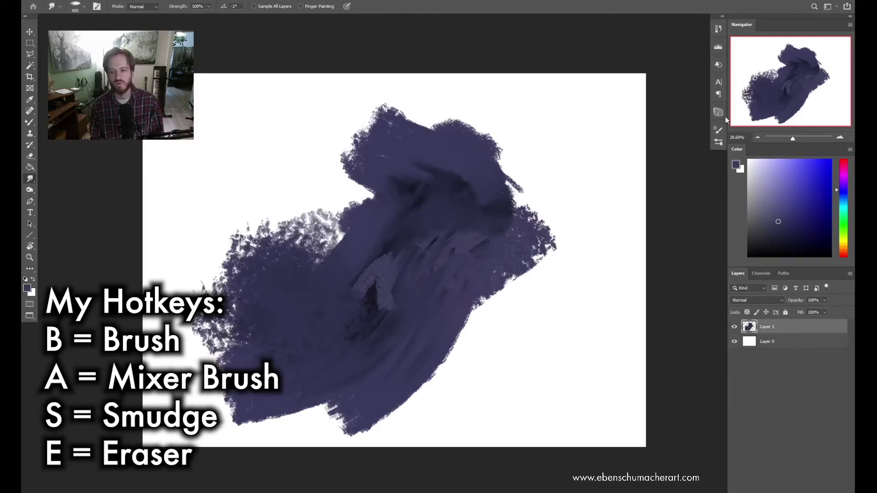
Inspect the smudge brush's tip settings and reduce its size to 400 px
click(718, 131)
click(681, 119)
click(718, 130)
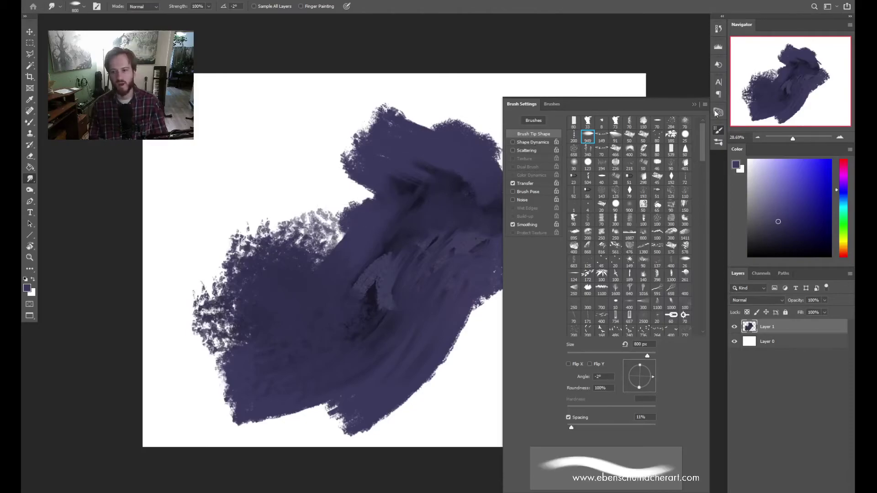
click(693, 104)
key(bracketleft)
key(bracketleft)
key(bracketleft)
key(bracketleft)
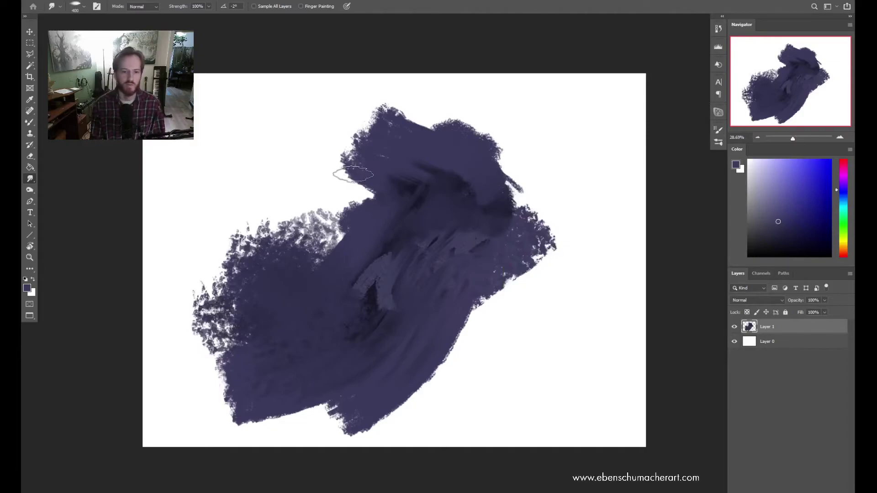
Smudge the speckled paint in the shape's upper-left gap, reduce the brush size, and keep the smudge strength at 100%
mouse_move(361, 207)
mouse_down()
mouse_move(326, 204)
mouse_move(351, 219)
mouse_move(320, 201)
mouse_move(302, 219)
mouse_move(306, 201)
mouse_move(288, 235)
mouse_move(297, 229)
mouse_up()
key(bracketleft)
click(209, 5)
mouse_move(211, 17)
mouse_down()
mouse_move(193, 20)
mouse_move(214, 17)
mouse_up()
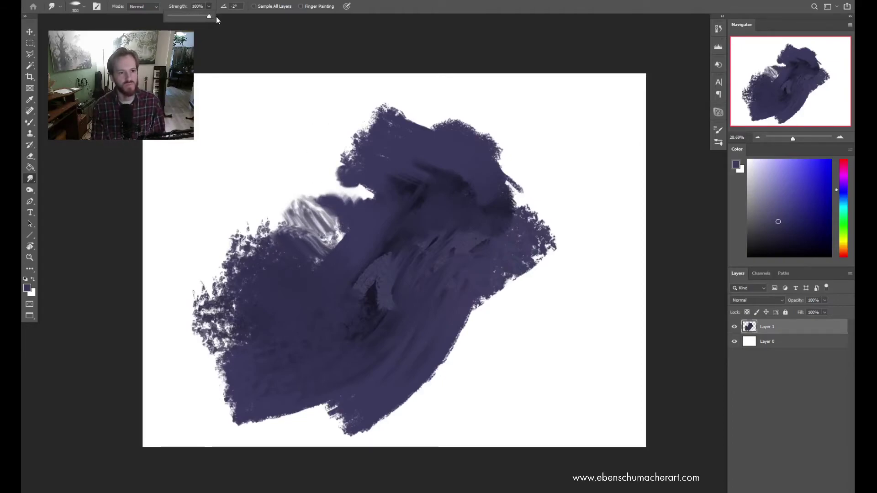
click(345, 185)
With a smaller smudge brush, pull thin wisps out of the upper stroke's left edge and smear the dark and light patches inside the shape
key(bracketleft)
key(bracketleft)
key(bracketleft)
drag(355, 163, 295, 165)
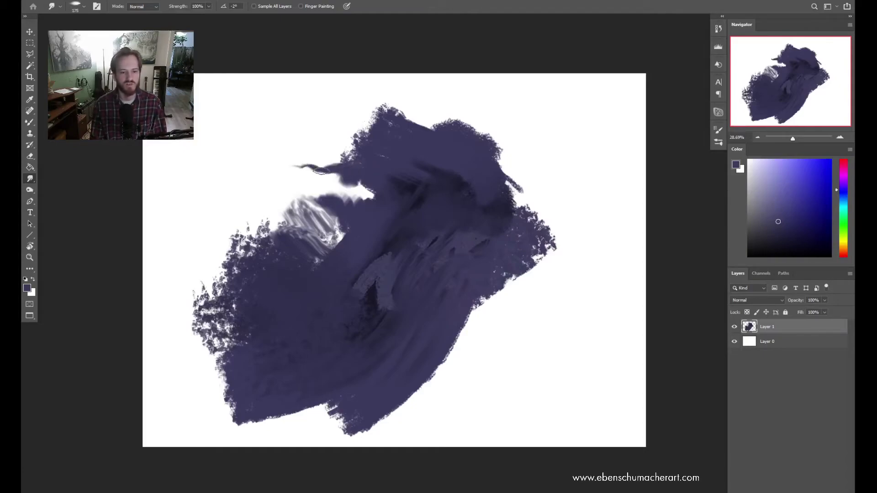
mouse_move(354, 163)
mouse_down()
mouse_move(309, 143)
mouse_move(329, 164)
mouse_move(318, 173)
mouse_move(326, 166)
mouse_move(334, 171)
mouse_up()
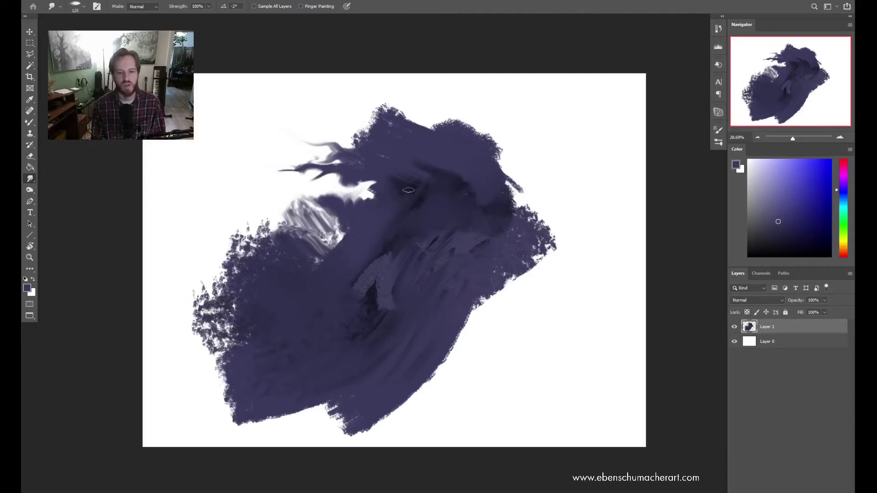
drag(407, 197, 460, 201)
mouse_move(388, 272)
mouse_down()
mouse_move(385, 261)
mouse_move(366, 288)
mouse_move(375, 295)
mouse_move(385, 287)
mouse_move(397, 325)
mouse_up()
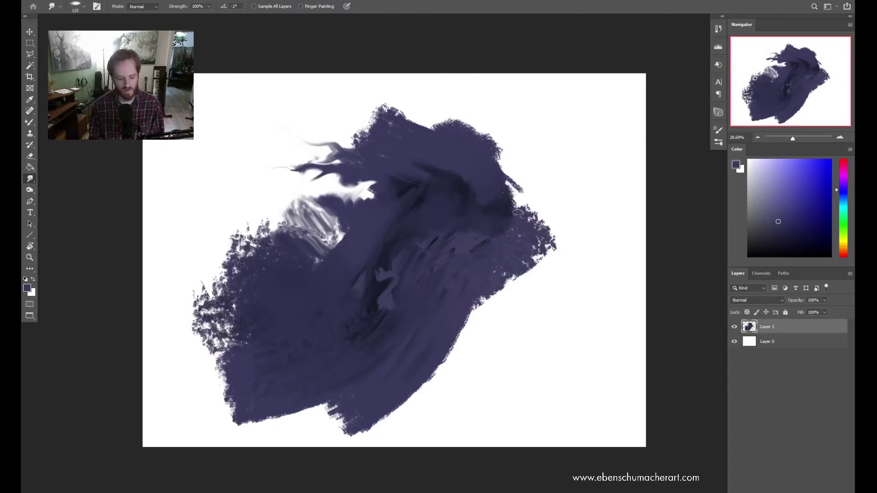
Switch to the Eraser at 175 px and softly erase the upper-right edge of the painted shape
key(e)
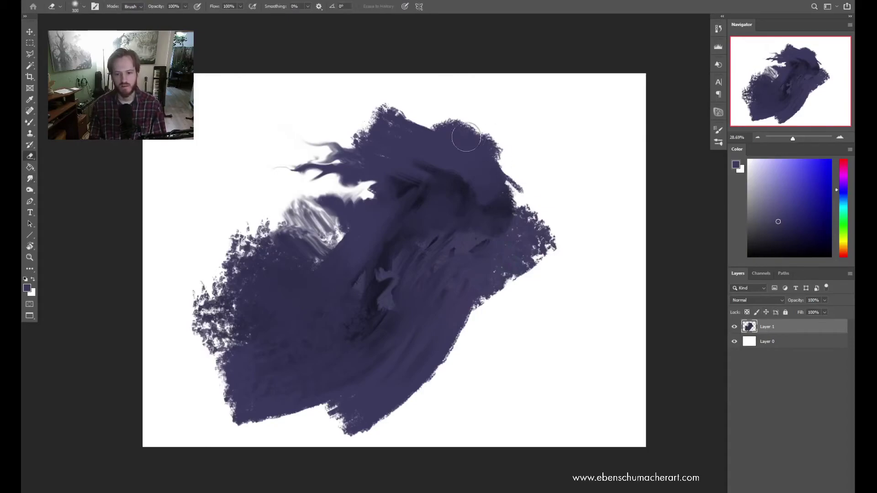
key(bracketleft)
key(bracketleft)
key(bracketleft)
key(bracketleft)
key(bracketleft)
mouse_move(434, 127)
mouse_down()
mouse_move(427, 132)
mouse_move(431, 123)
mouse_move(489, 155)
mouse_move(482, 162)
mouse_up()
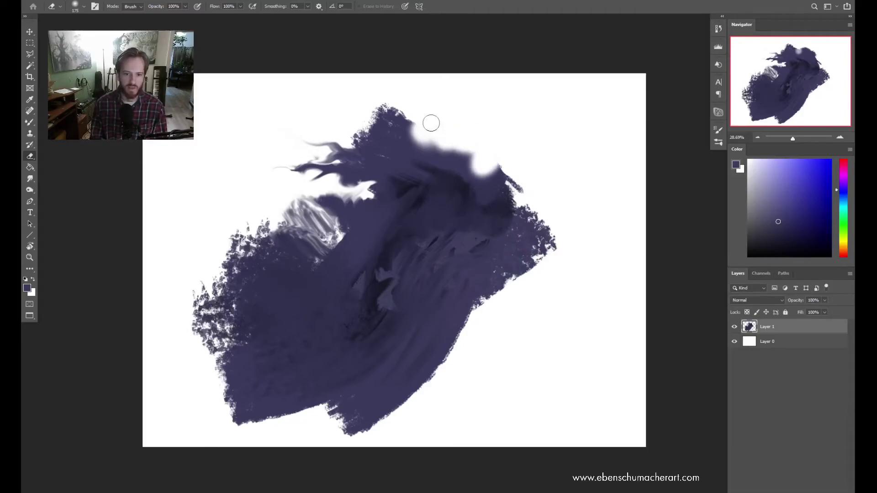
Choose the ESA Pointy Eraser preset from the ESA brush pack for the Eraser
right_click(443, 208)
scroll(673, 313, up, 3)
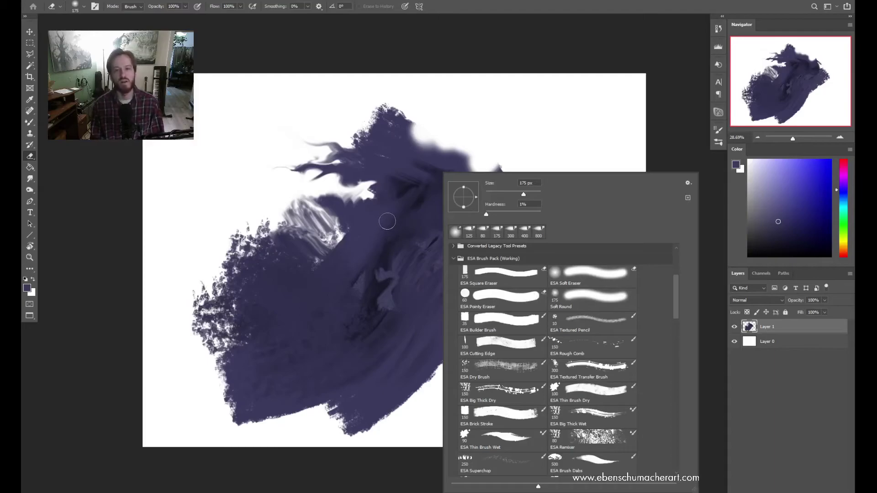
right_click(384, 249)
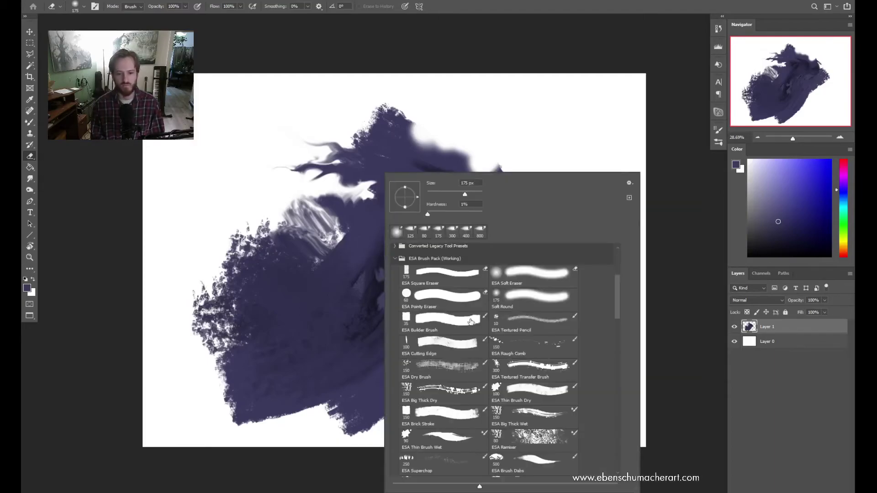
click(512, 304)
click(509, 278)
click(472, 304)
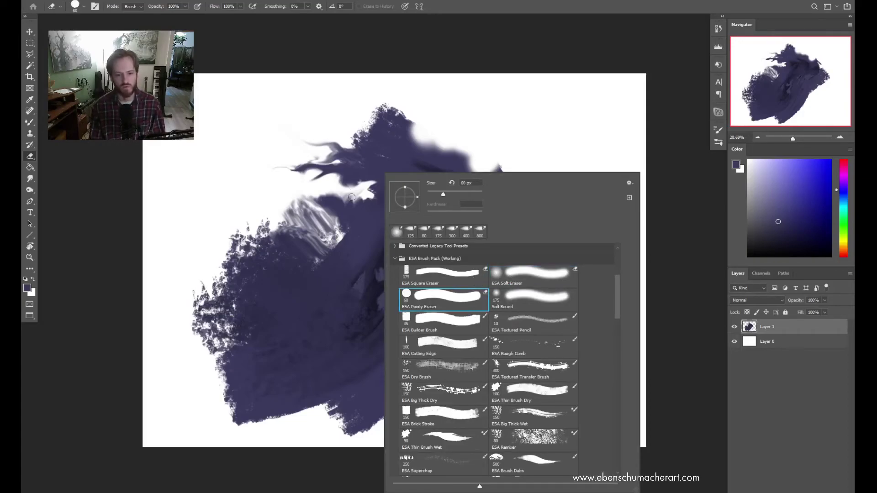
click(434, 136)
Enlarge the Pointy Eraser to 125 px and cut hard scalloped bites along the shape's upper-right edge
key(bracketright)
key(bracketright)
key(bracketright)
key(bracketright)
key(bracketright)
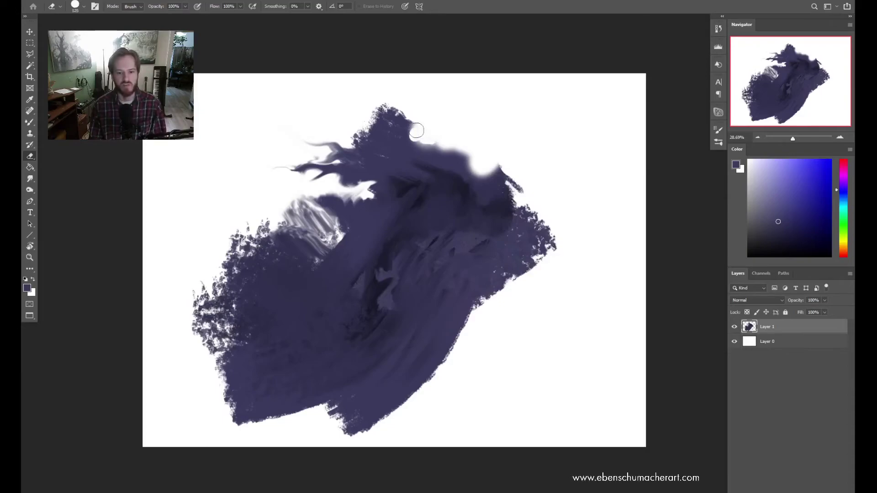
click(455, 151)
click(474, 156)
mouse_move(424, 119)
mouse_down()
mouse_move(395, 139)
mouse_move(415, 130)
mouse_move(443, 141)
mouse_move(484, 179)
mouse_move(511, 174)
mouse_move(522, 199)
mouse_up()
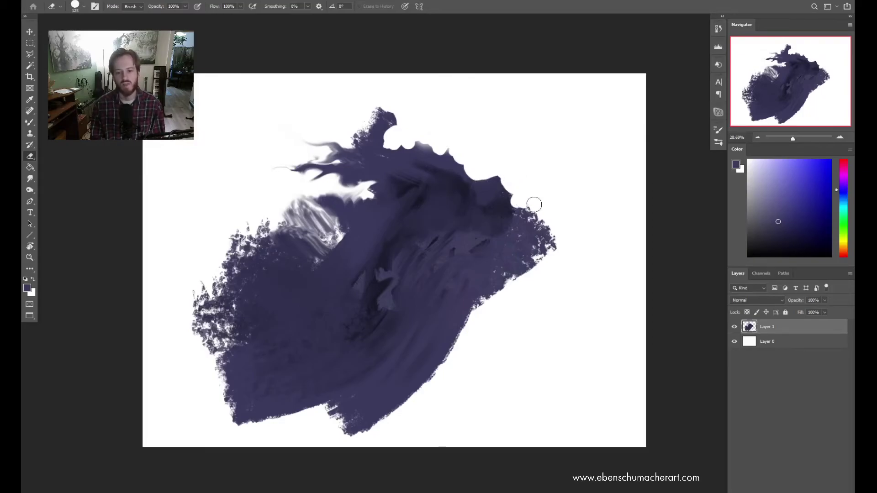
Choose the ESA Soft Eraser preset and fade out the right side of the shape at 600 px
right_click(475, 206)
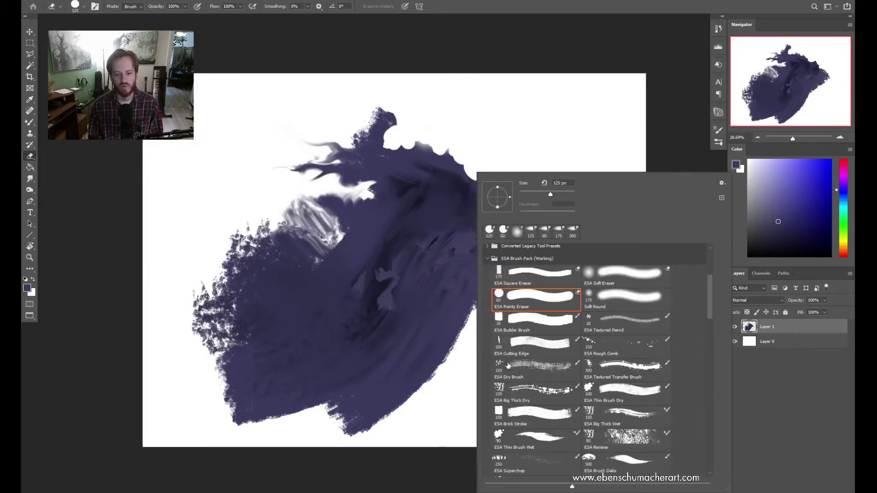
double_click(619, 269)
mouse_move(499, 197)
mouse_down()
mouse_move(503, 184)
mouse_move(509, 194)
mouse_up()
Choose the ESA Square Eraser preset and cut hard stepped edges down the shape's upper-right side
right_click(509, 193)
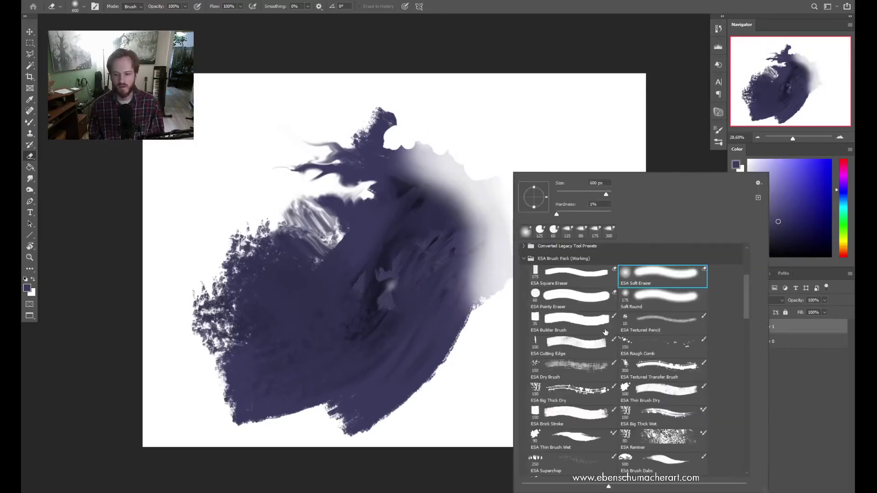
double_click(579, 278)
mouse_move(413, 158)
mouse_down()
mouse_move(416, 146)
mouse_move(441, 161)
mouse_move(414, 168)
mouse_move(480, 208)
mouse_move(498, 252)
mouse_up()
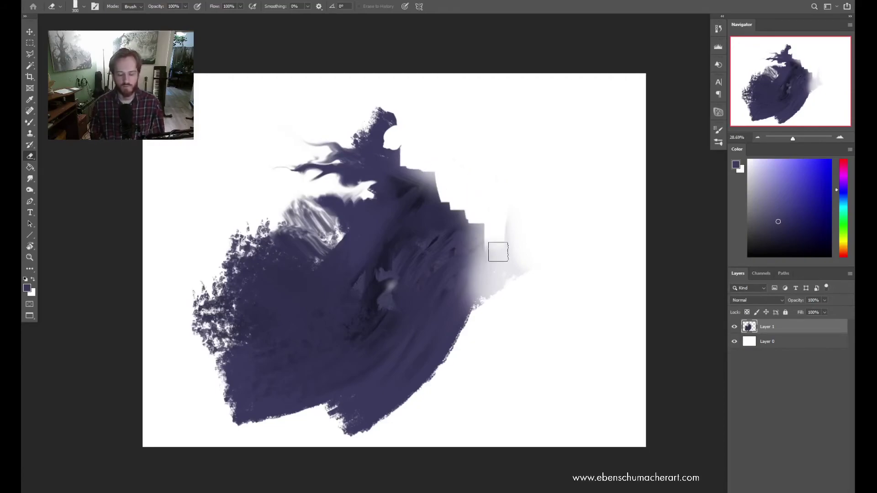
Return the view to the standard screen mode and undo the recent square, soft and last pointy eraser strokes
key(shift+f)
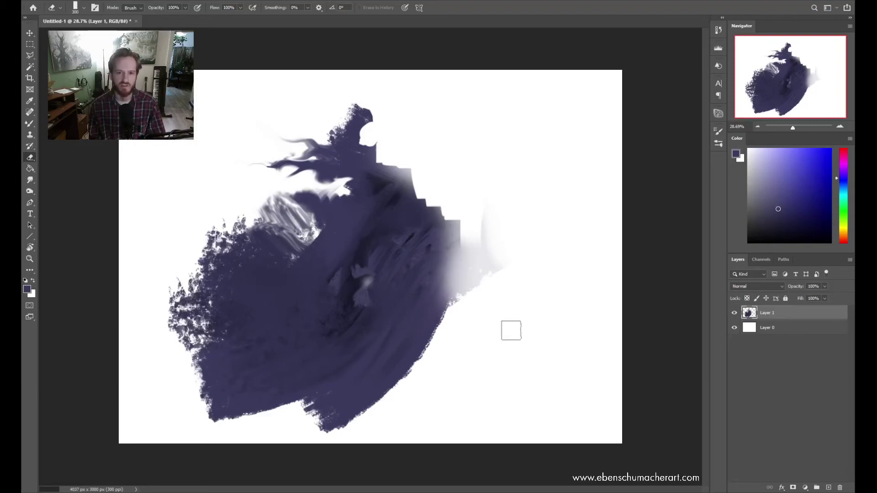
key(ctrl)
key(ctrl)
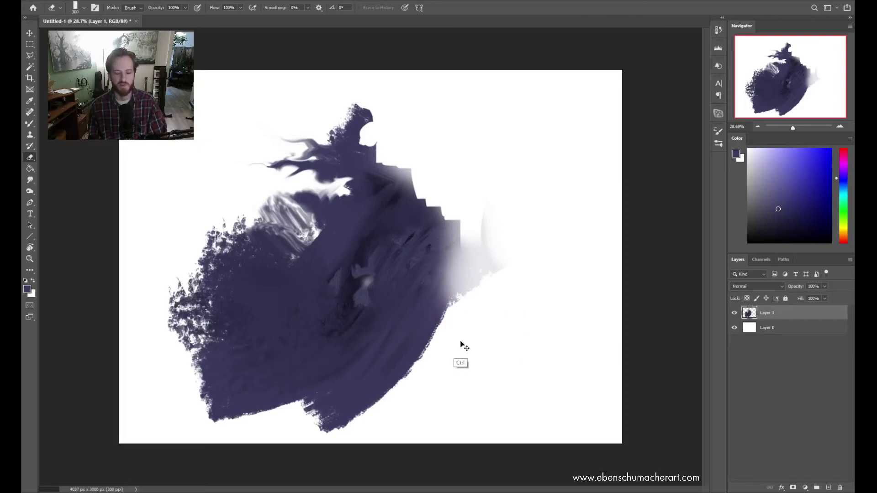
key(ctrl)
key(ctrl+z)
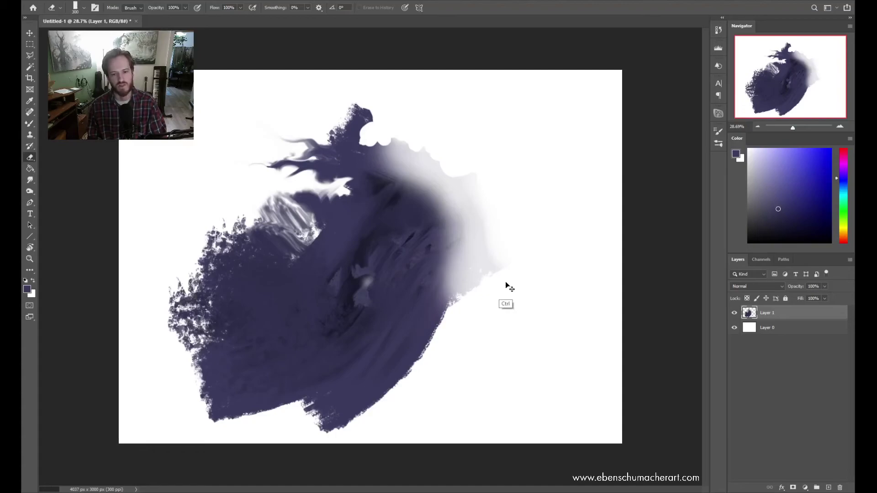
key(ctrl+z)
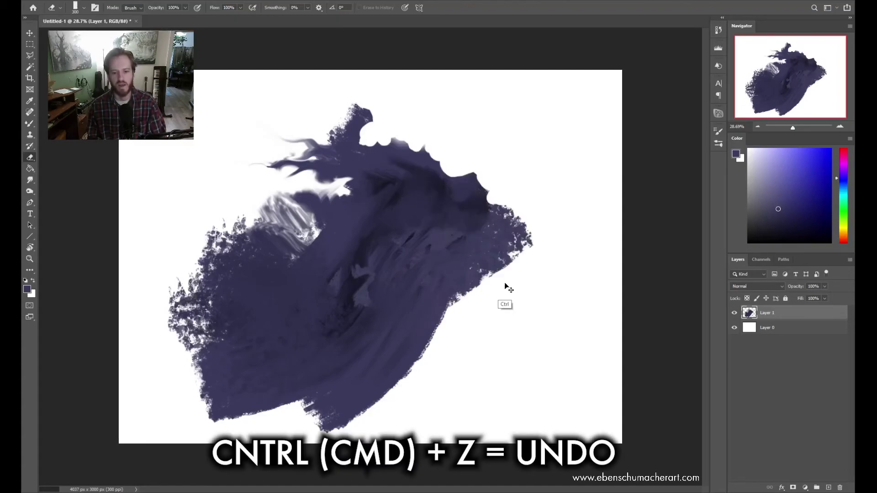
key(ctrl+z)
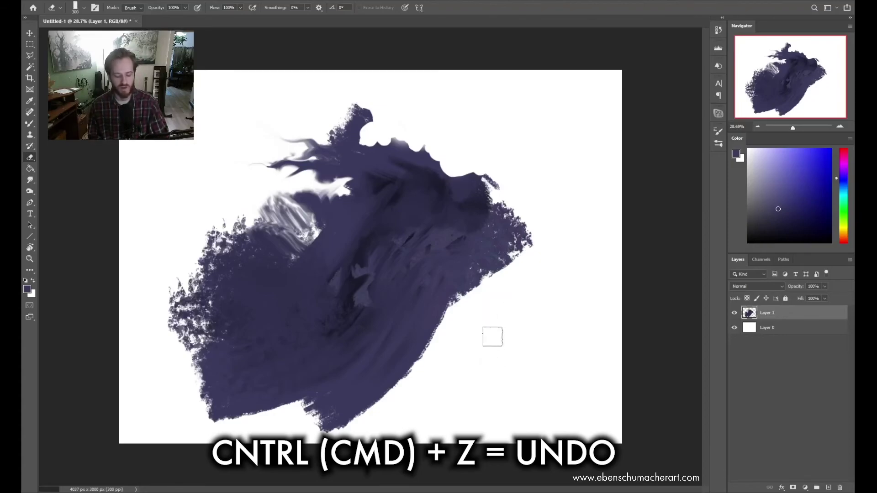
Step back and forth through the eraser history to restore the last pointy eraser bite, and check the undo and redo commands
key(ctrl+alt+z)
key(ctrl+alt+z)
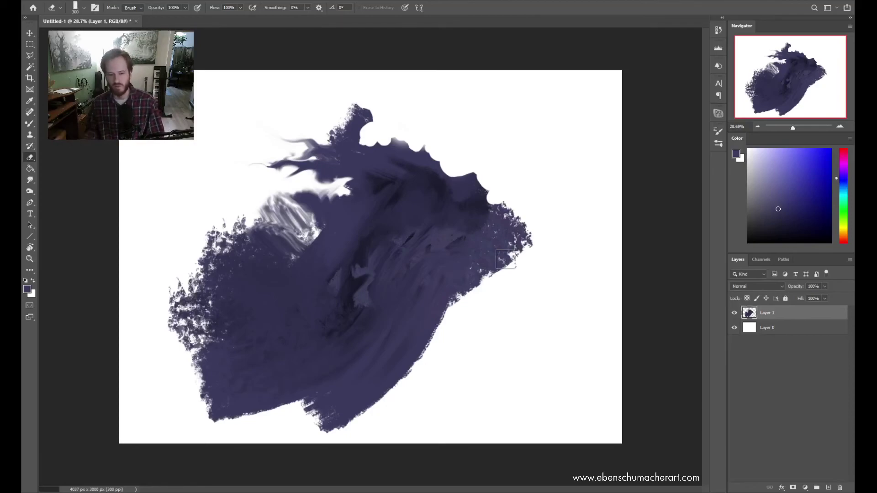
click(54, 2)
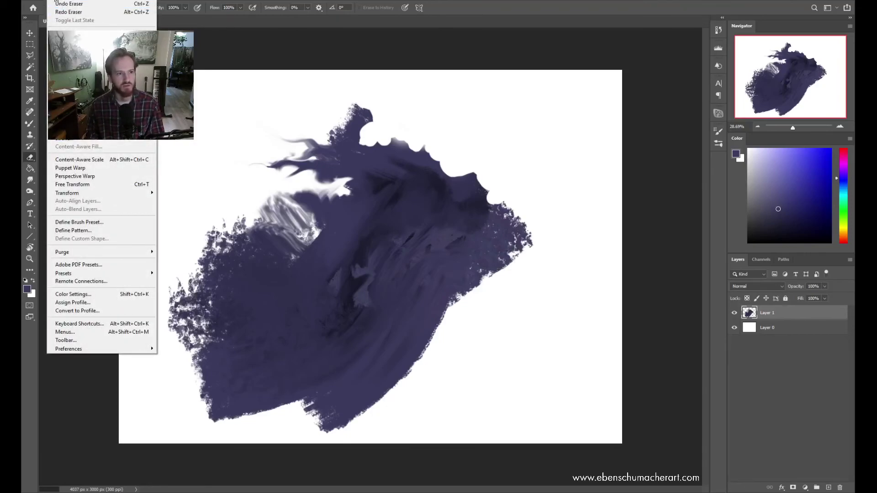
key(Escape)
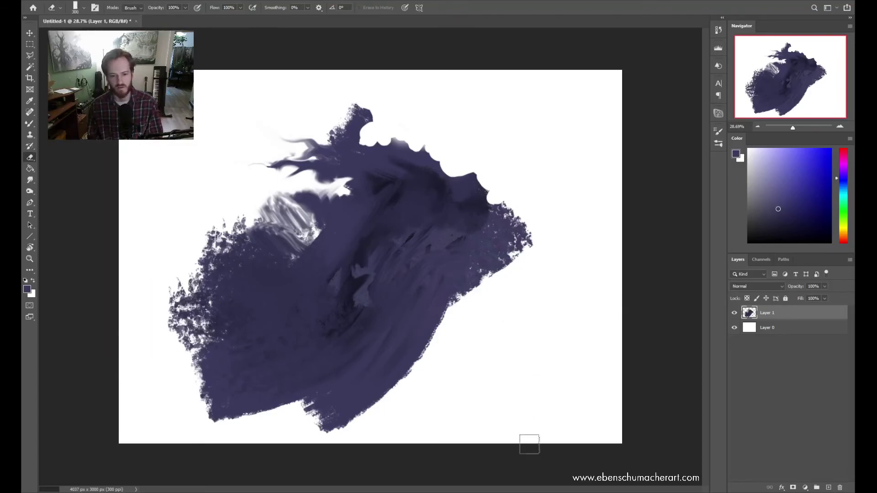